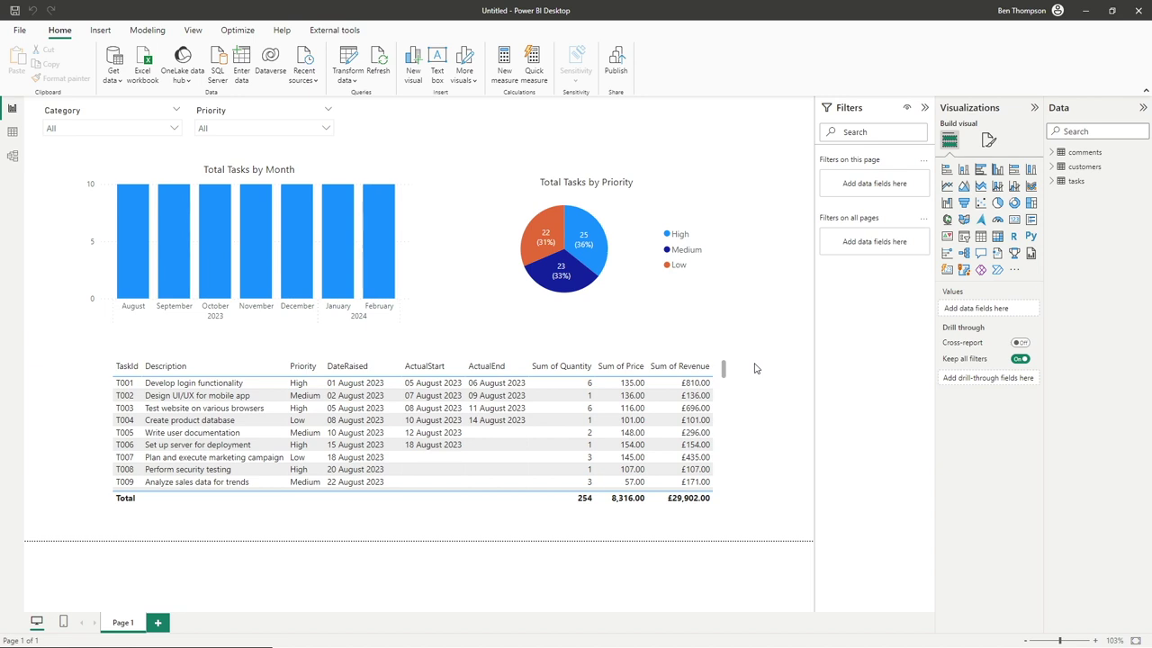
- Inspect the tasks Revenue column's Quantity × Price currency formula, then switch to Table view
left_click(1052, 181)
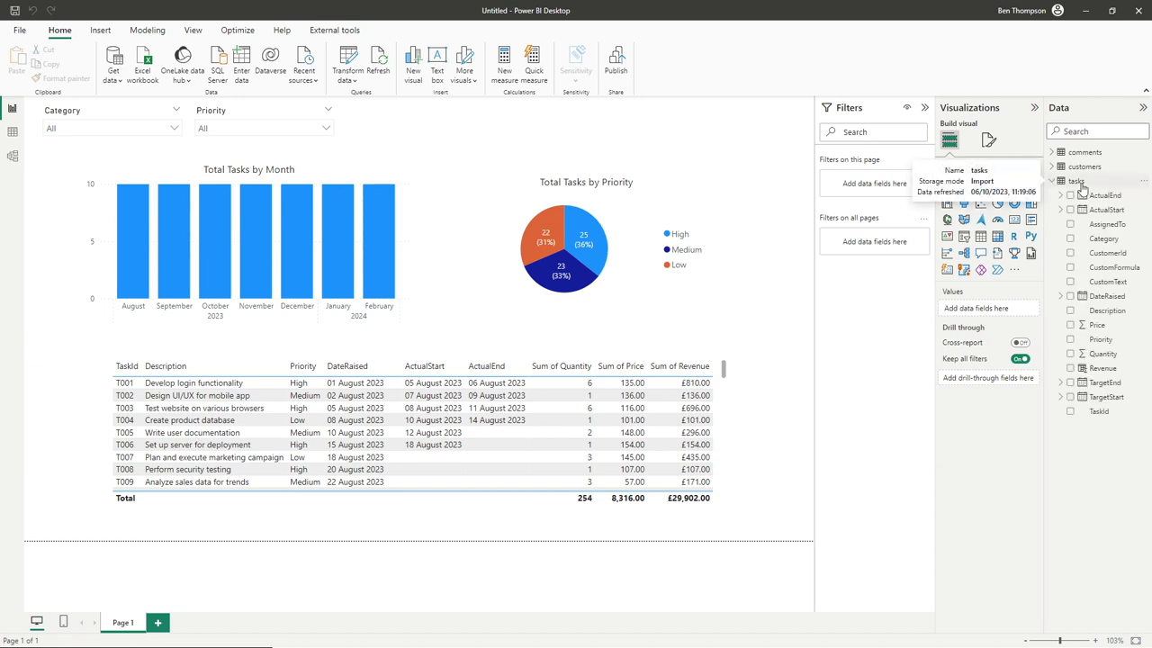
left_click(1101, 368)
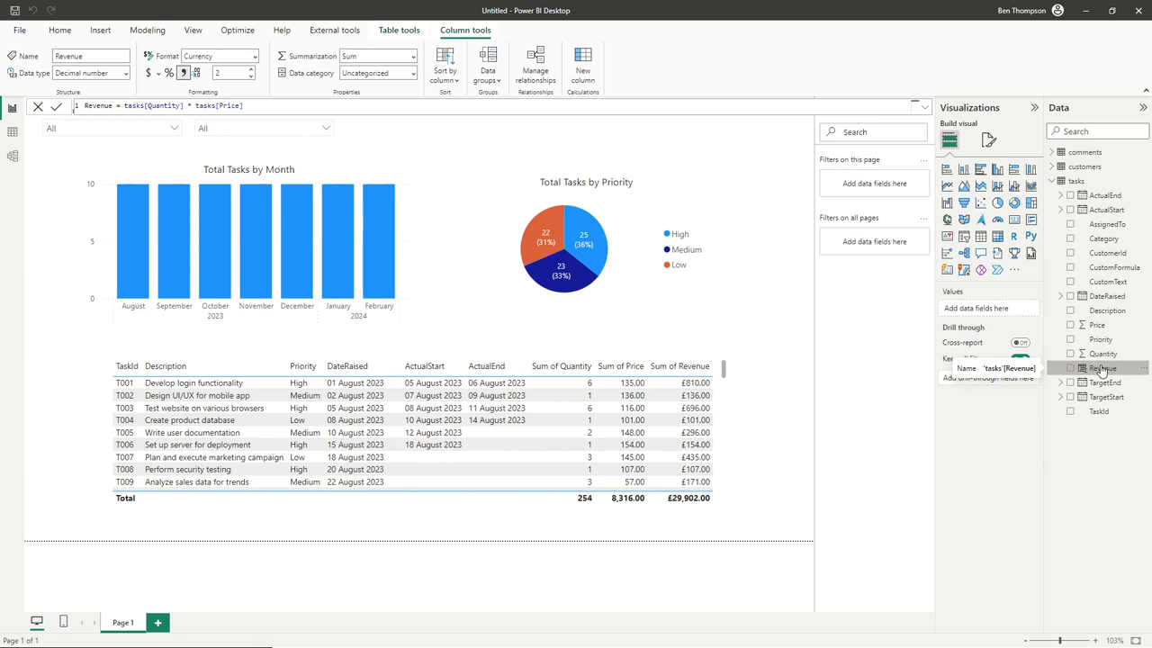
left_click(12, 131)
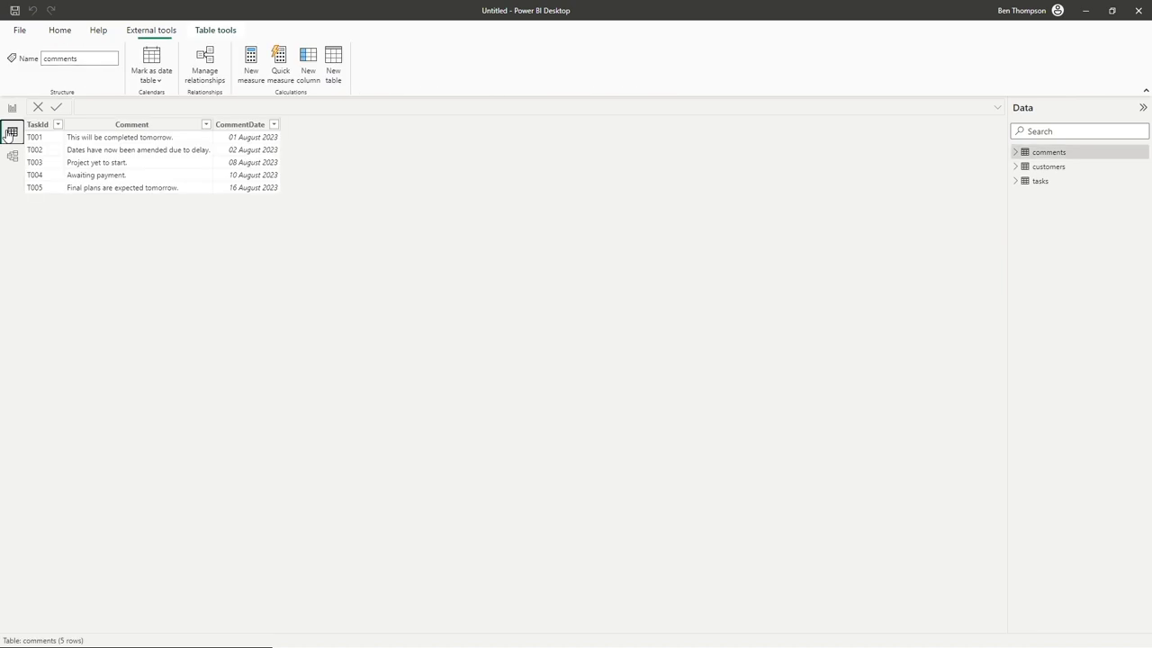
left_click(1026, 183)
left_click(1016, 182)
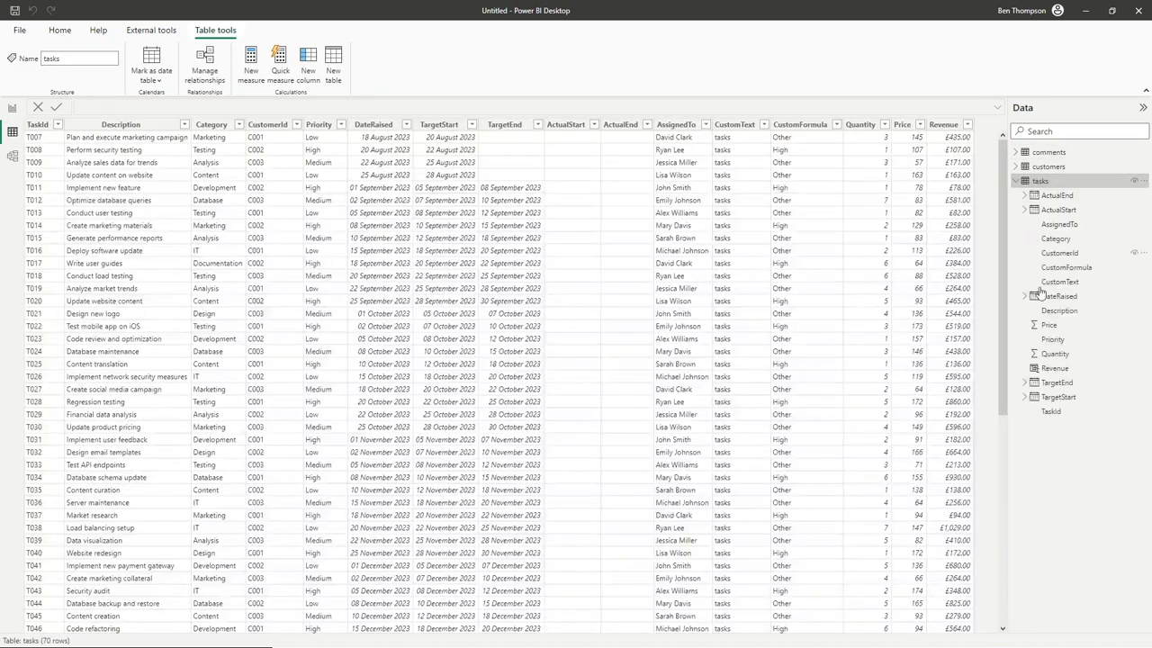
left_click(1048, 368)
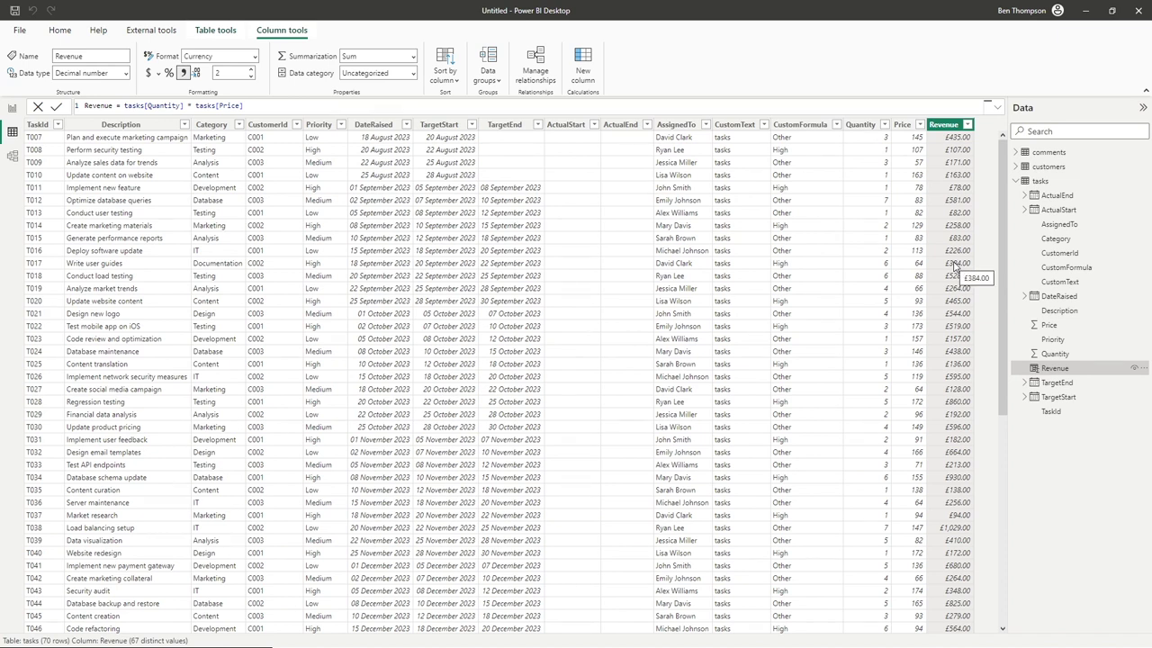
left_click(12, 109)
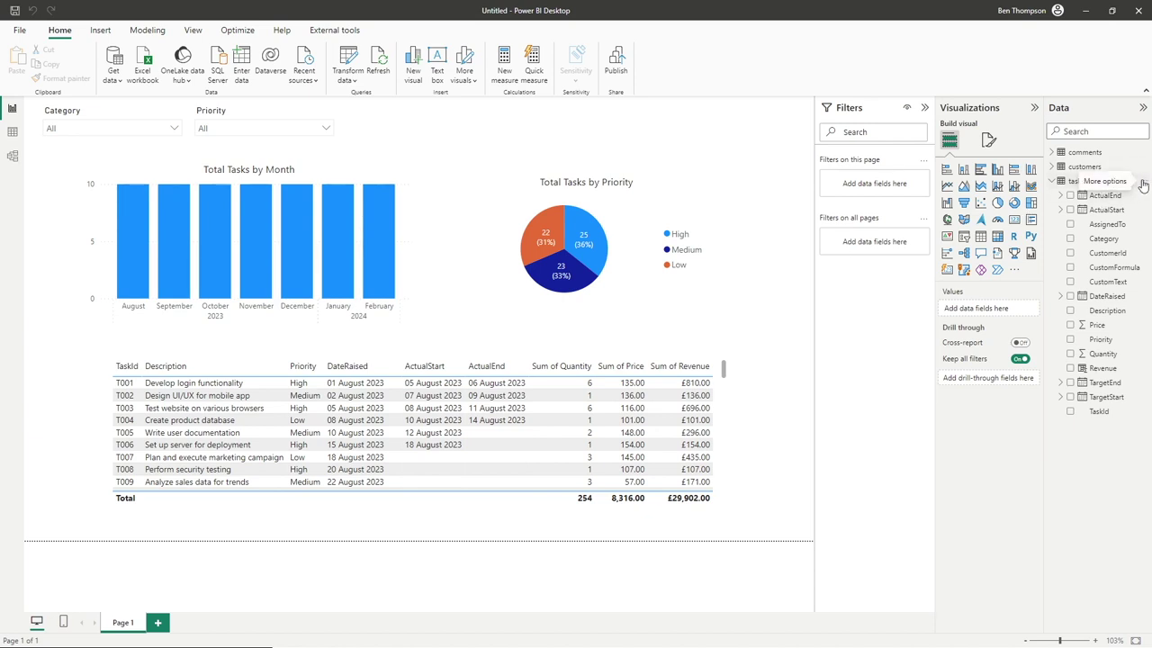
- Open and then dismiss the tasks table's More options menu
left_click(1143, 185)
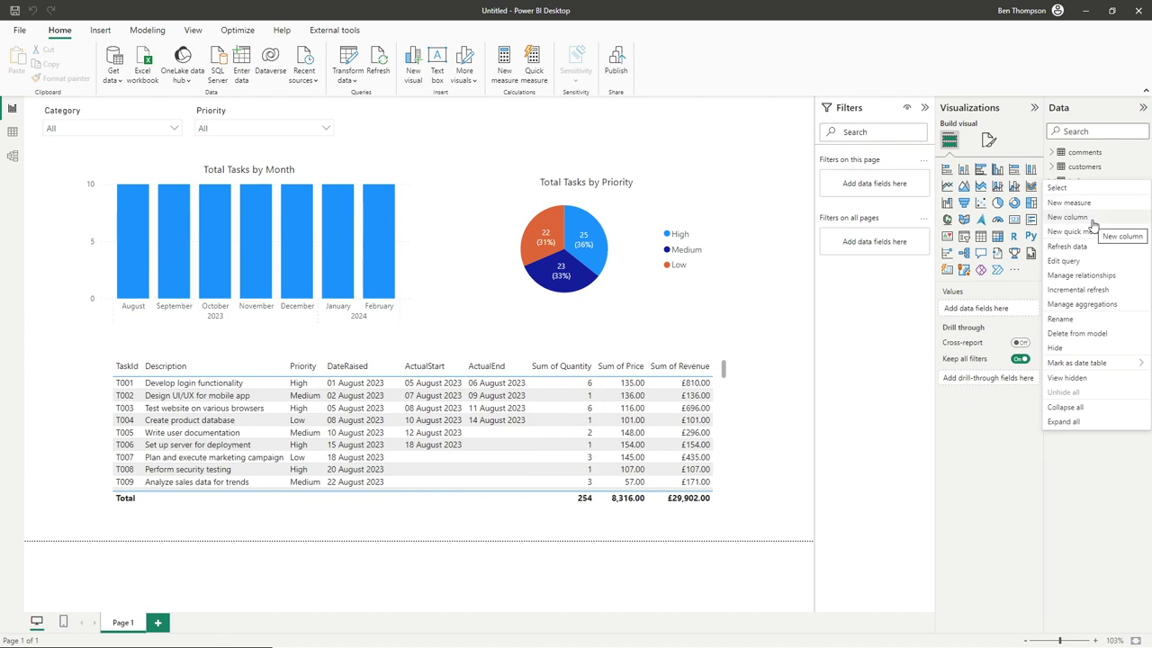
left_click(1067, 91)
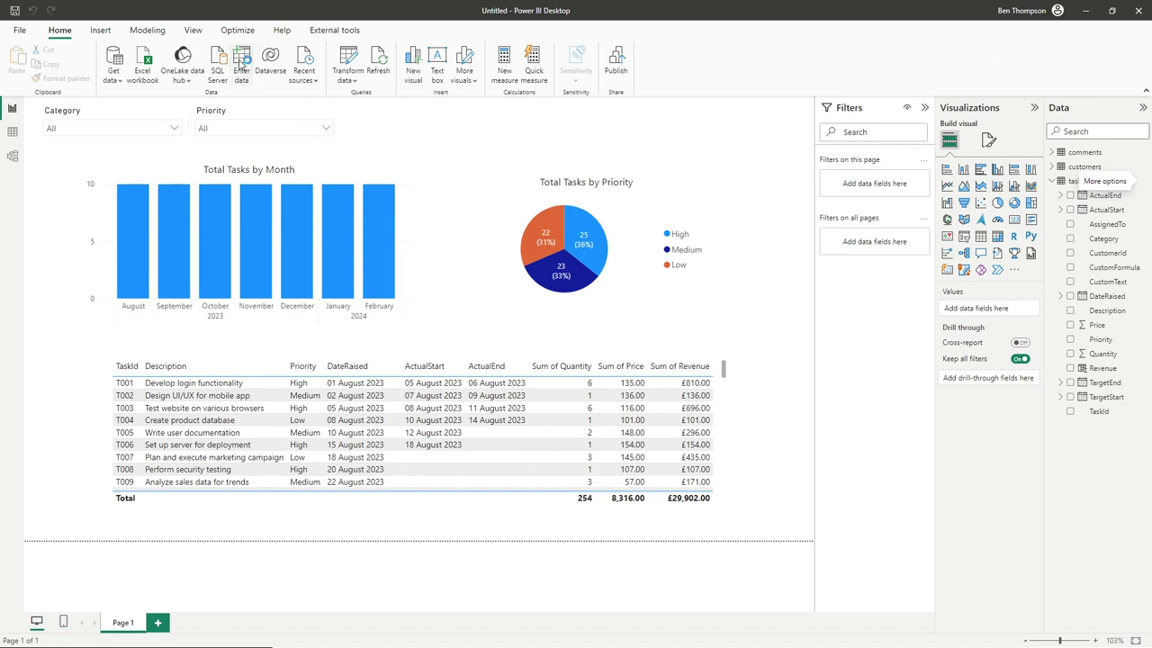
- Create and load an empty table named _Measures through Enter data
left_click(242, 63)
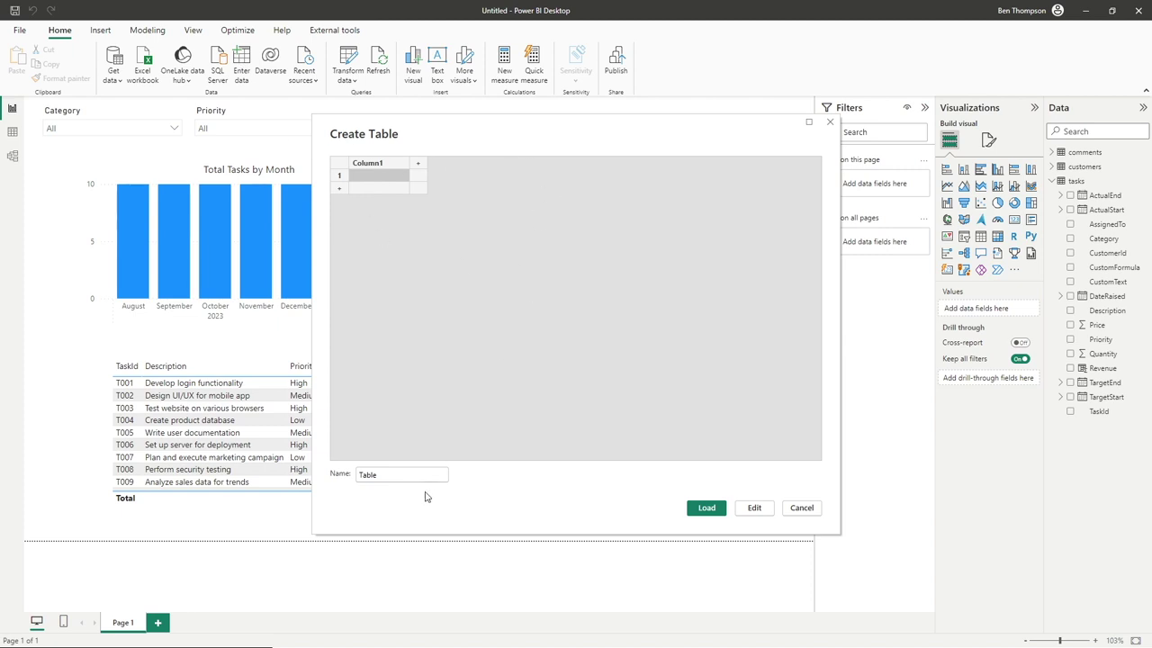
double_click(404, 474)
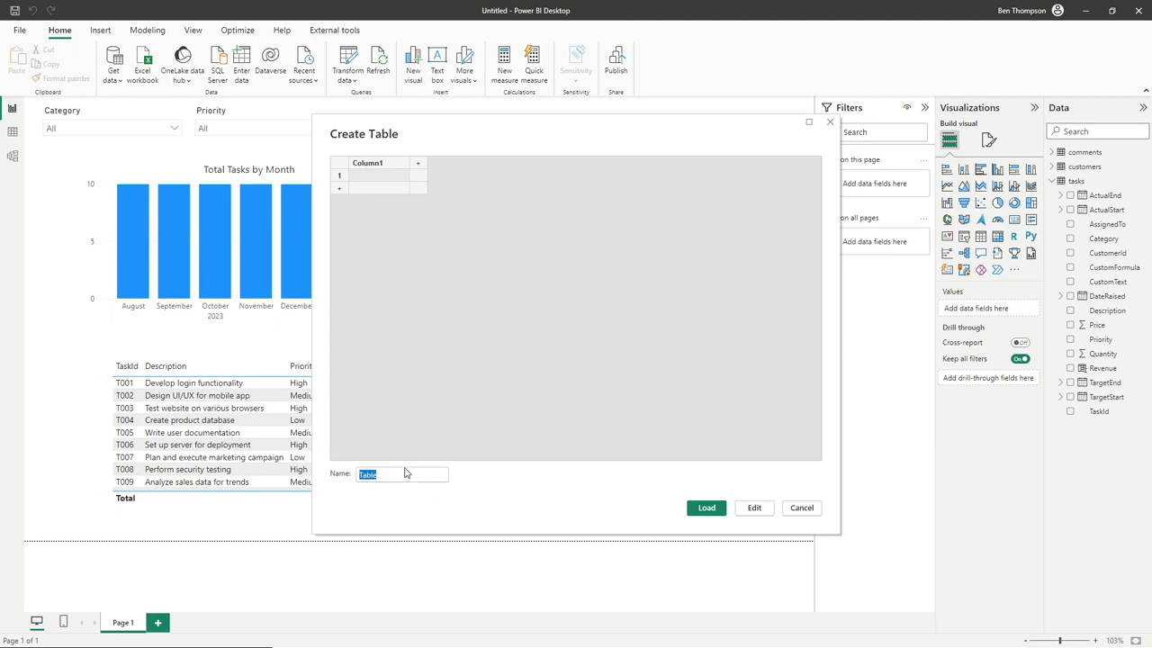
key("BackSpace")
type("Measures")
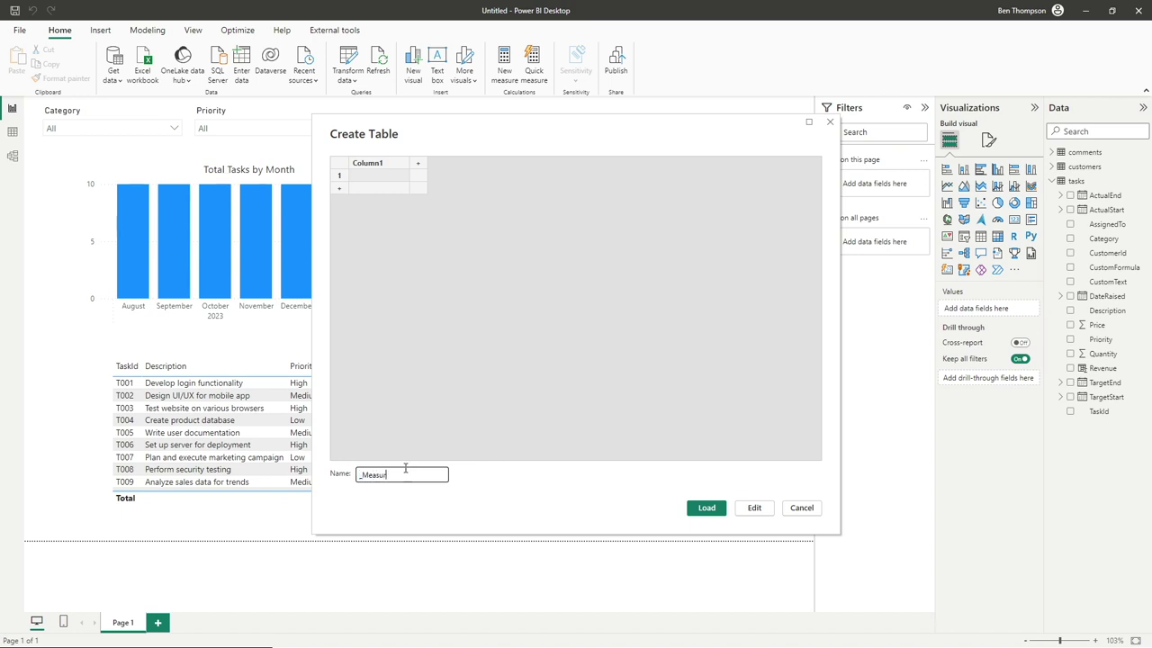
key("Return")
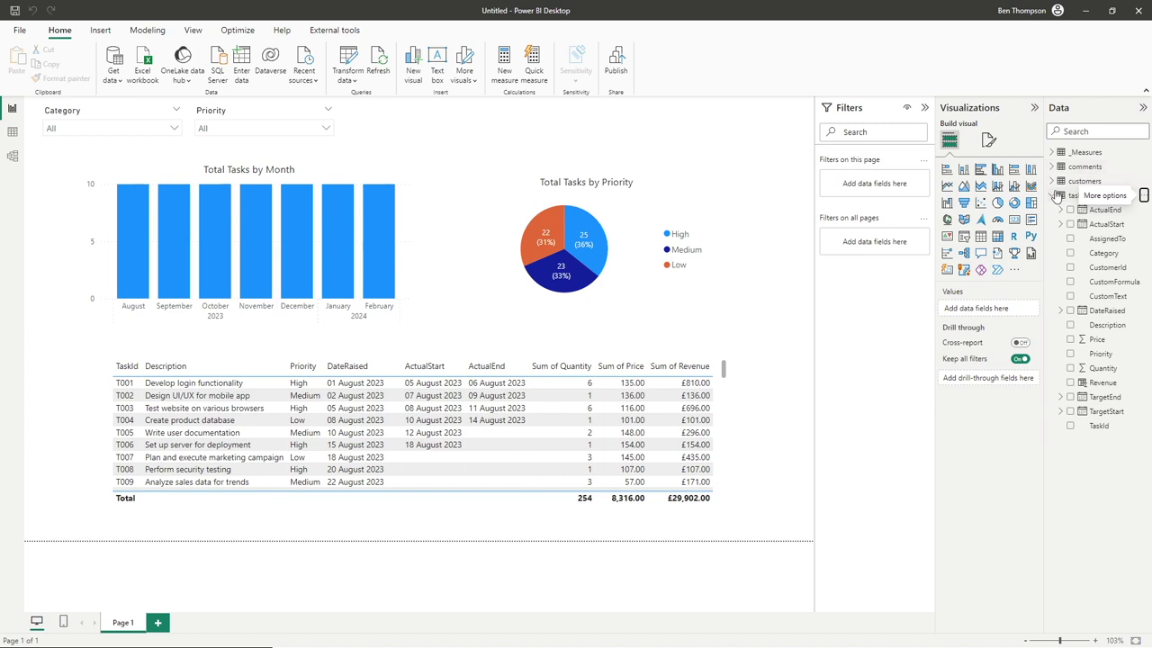
- Add a new measure to the expanded _Measures table and select its placeholder name
left_click(1053, 153)
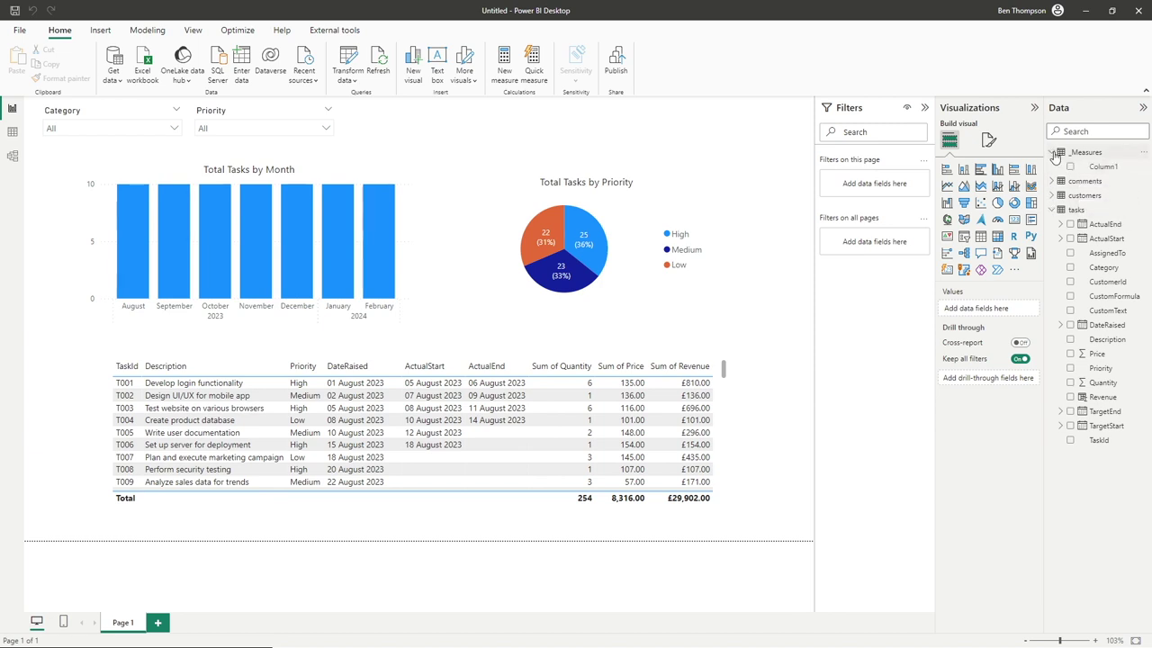
left_click(1143, 153)
left_click(1103, 180)
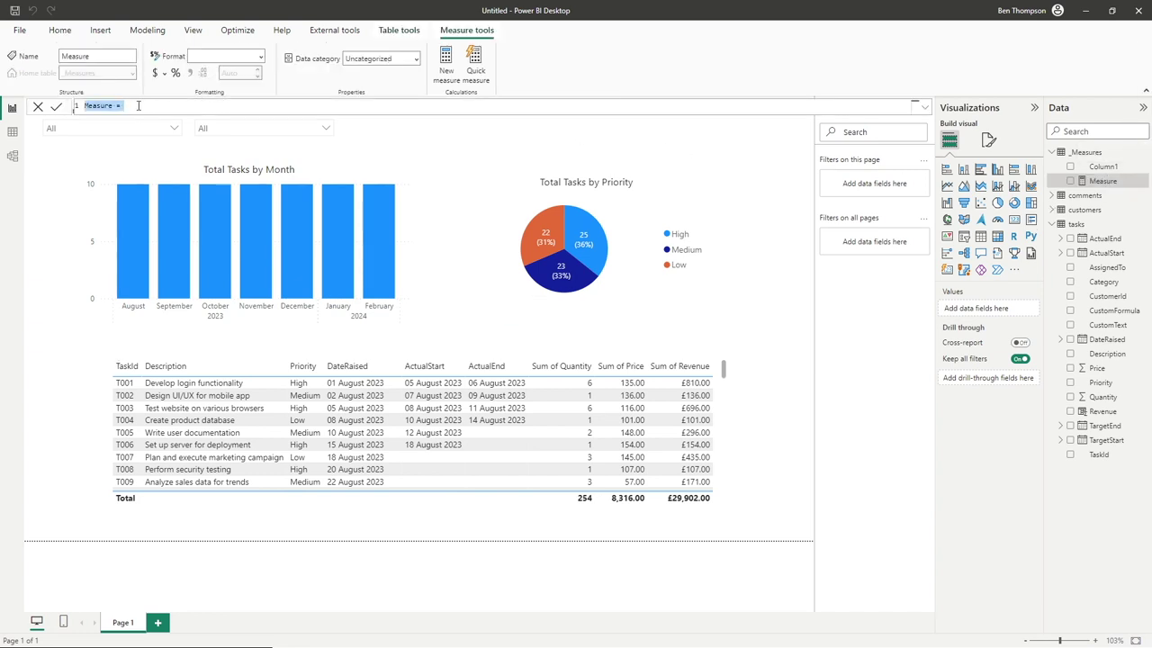
double_click(89, 109)
- Name the measure Total Revenue and define it as SUM( tasks[Quantity] )
type("Total Revenue")
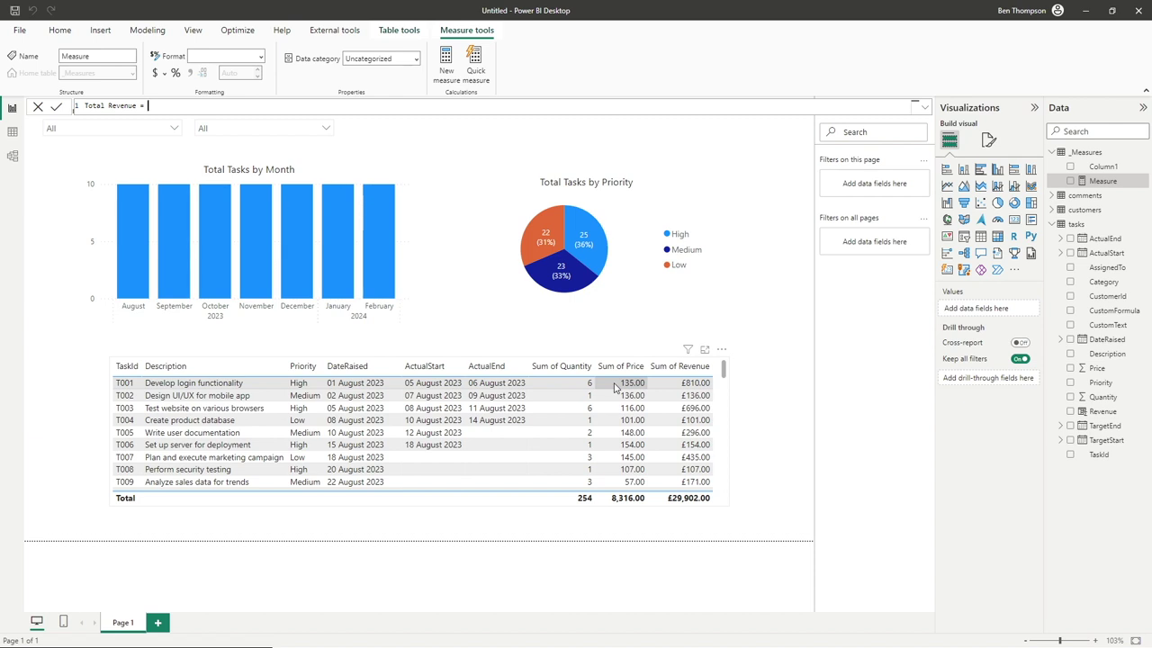
type("quan")
key("BackSpace")
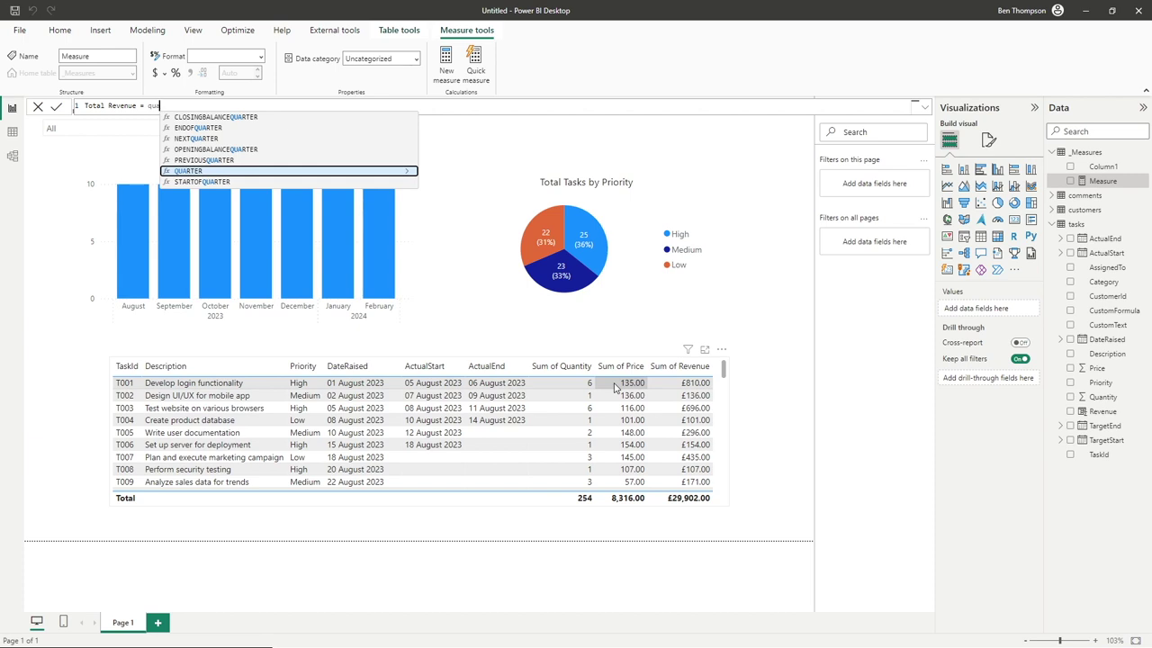
type("r")
key("BackSpace")
key("BackSpace")
key("BackSpace")
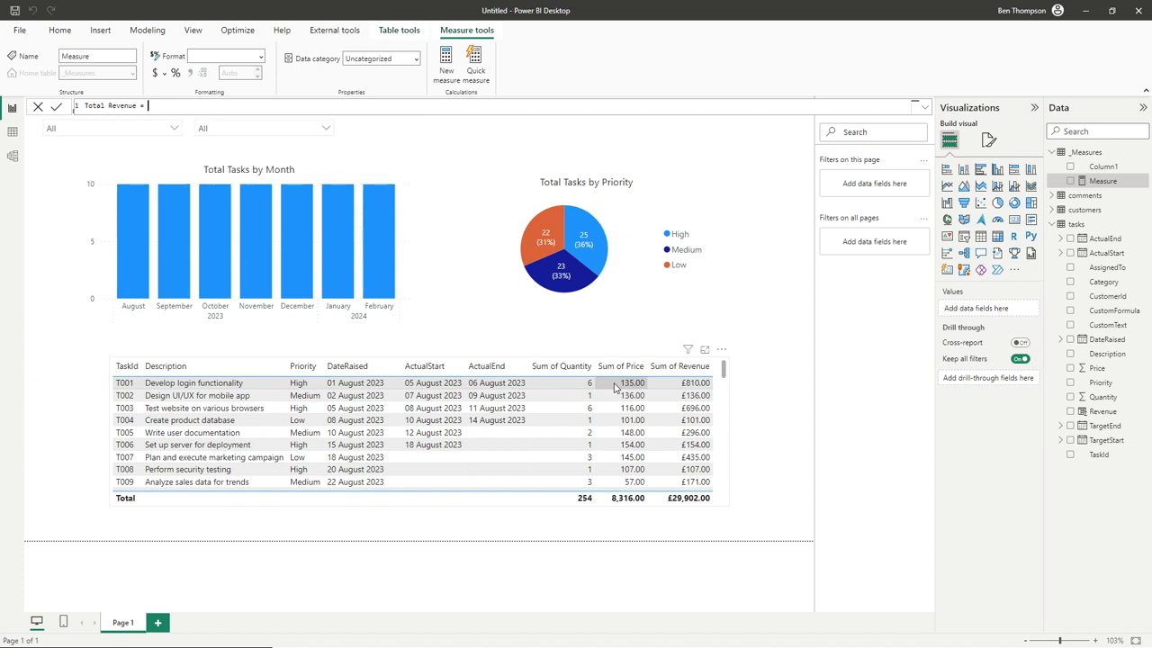
type("SUM(")
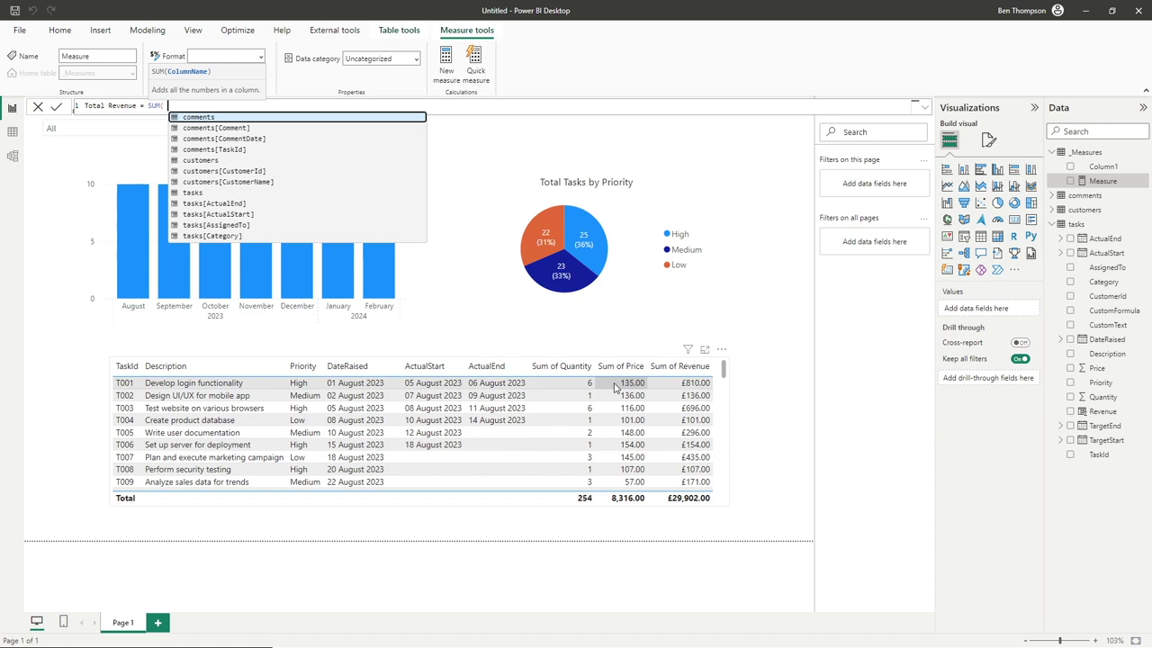
type(" quant")
key("Tab")
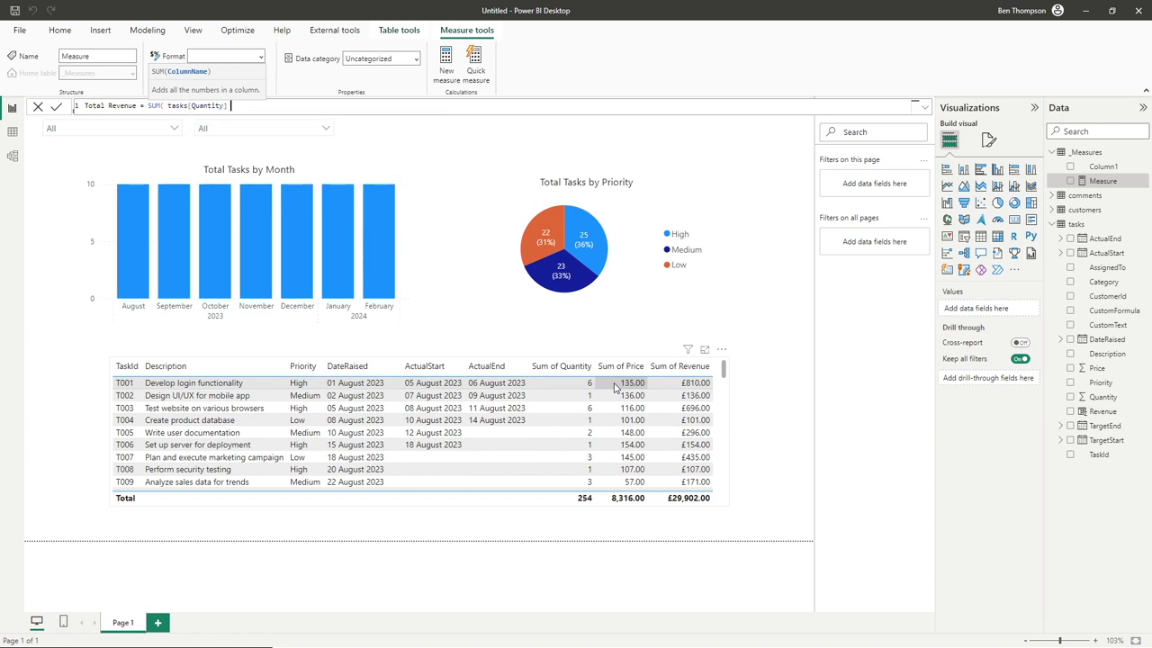
type(")")
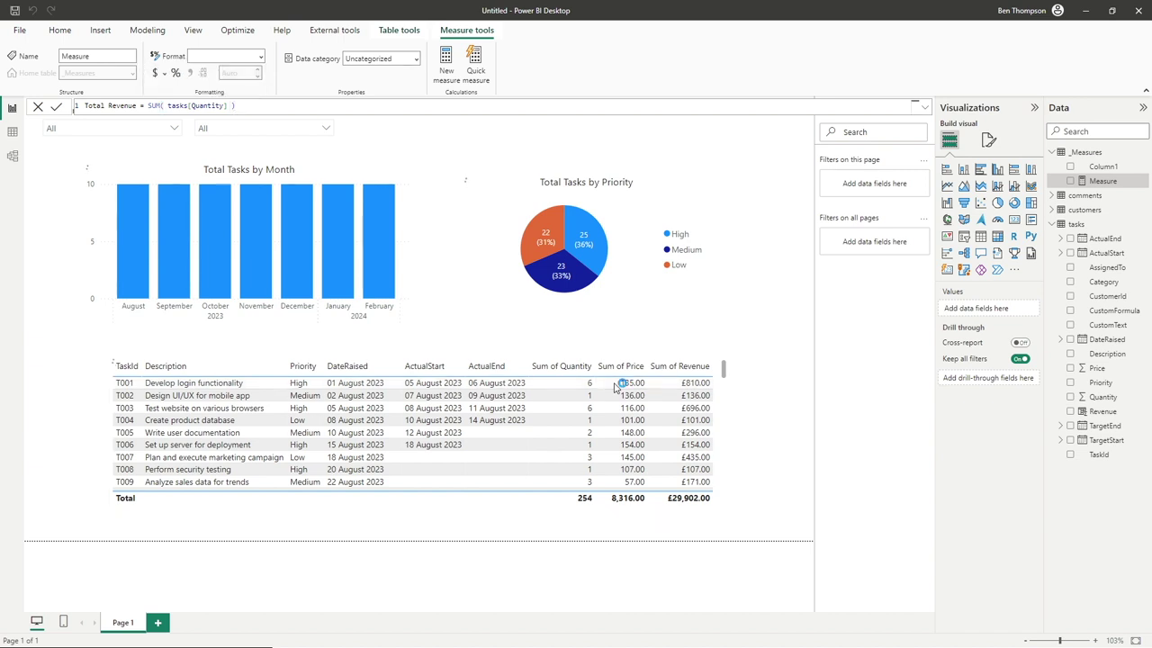
key("Return")
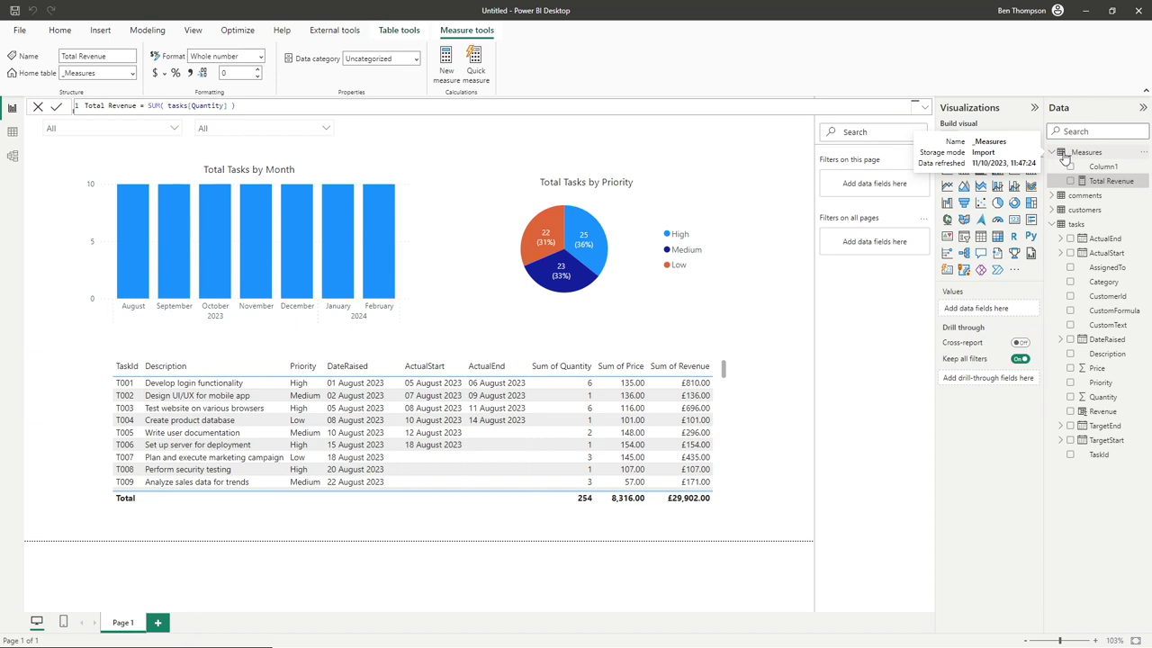
- Delete the placeholder Column1 from the _Measures table
left_click(1143, 169)
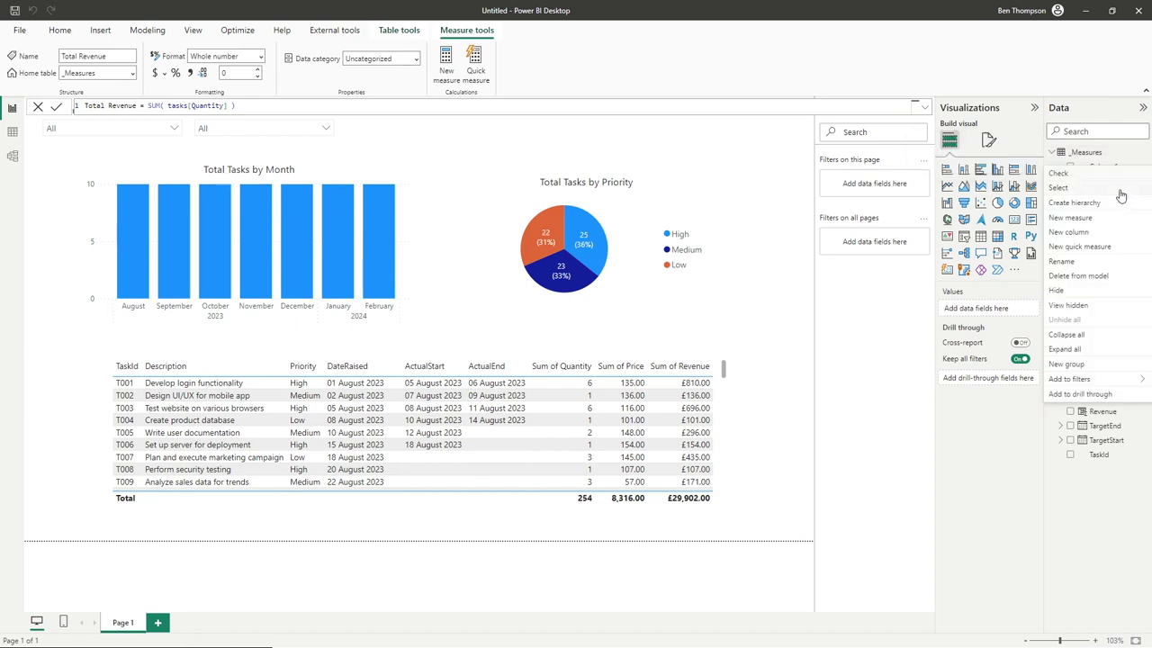
left_click(1102, 277)
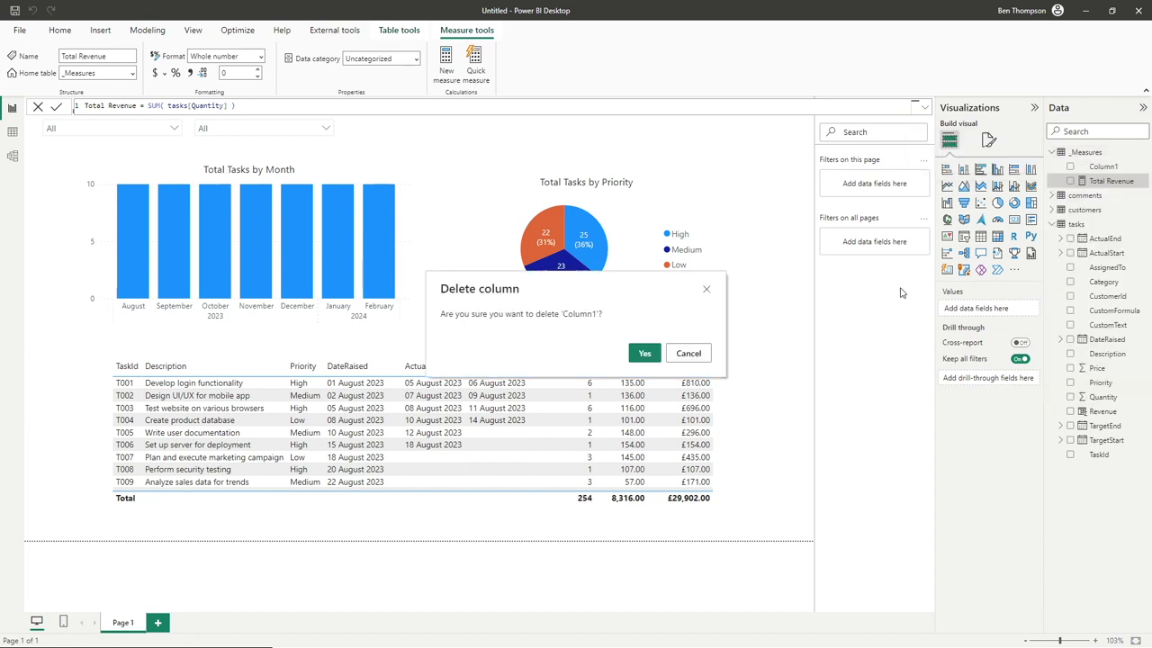
left_click(642, 350)
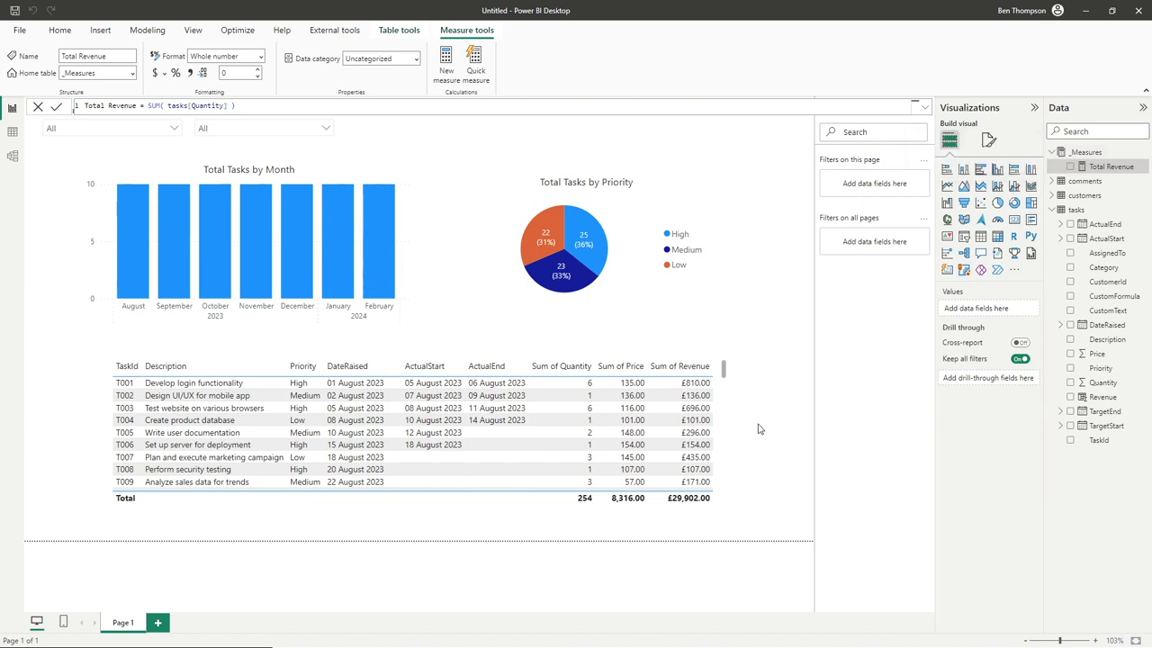
- Add Total Revenue as a column in the task table visual and widen the visual
left_click(723, 427)
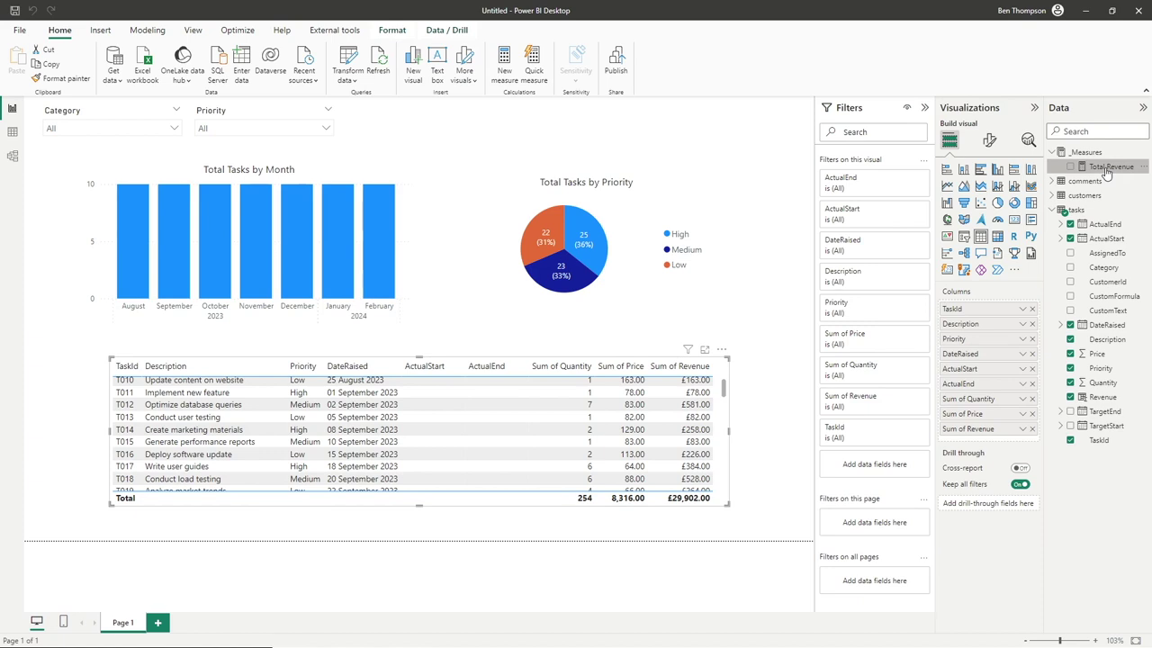
left_click_drag(1106, 173, 1024, 412)
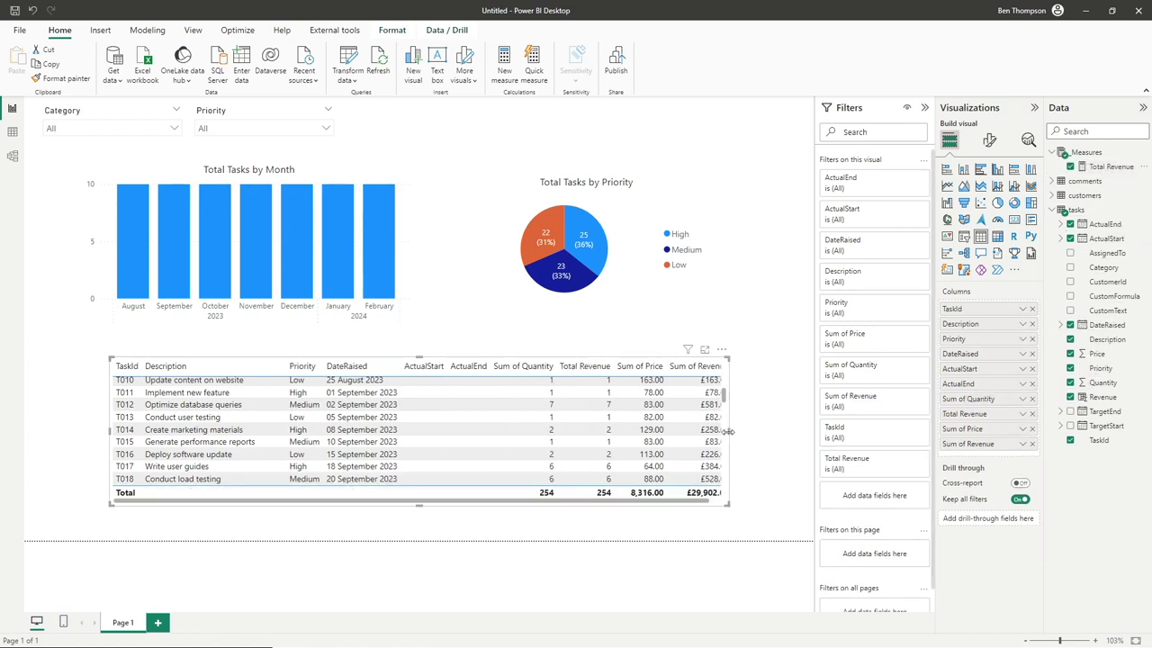
left_click_drag(727, 432, 757, 434)
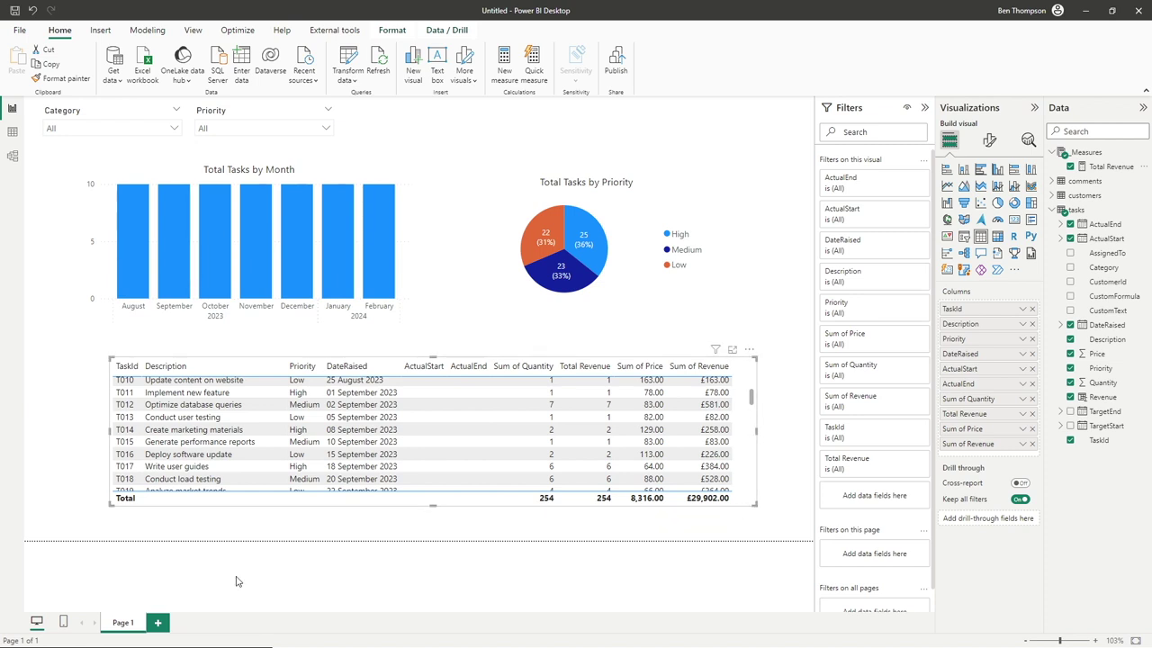
- Sort by ActualStart, widen the ActualStart and ActualEnd date columns, and enlarge the table visual
scroll(560, 455, "up", 5)
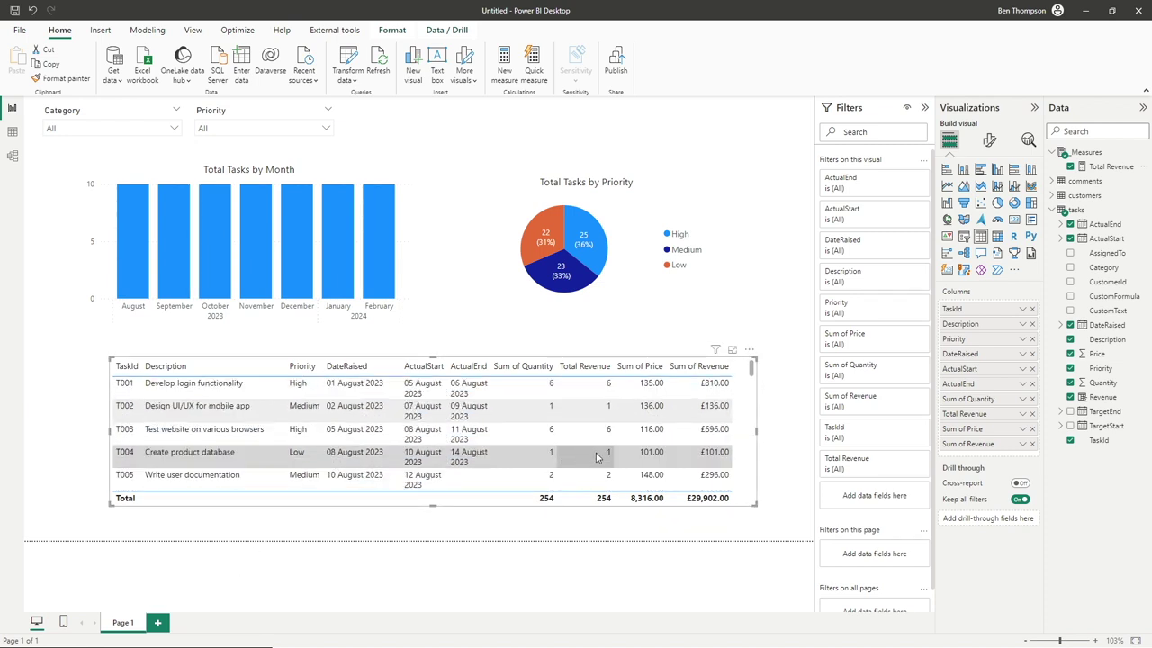
left_click(439, 366)
left_click_drag(447, 366, 465, 366)
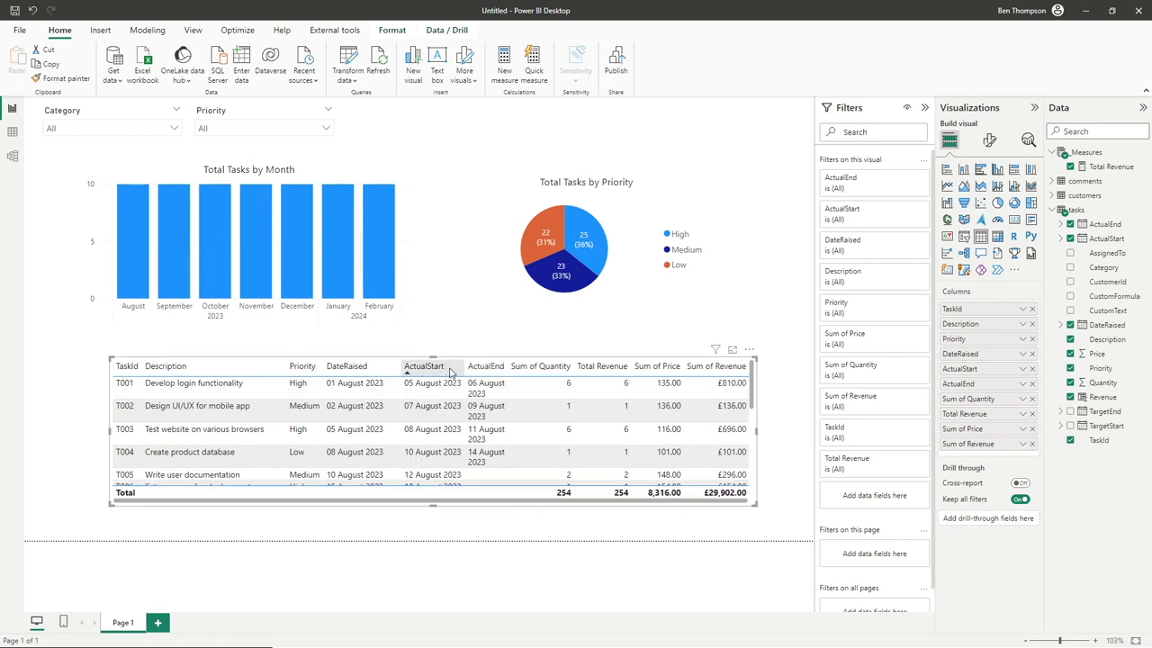
double_click(509, 368)
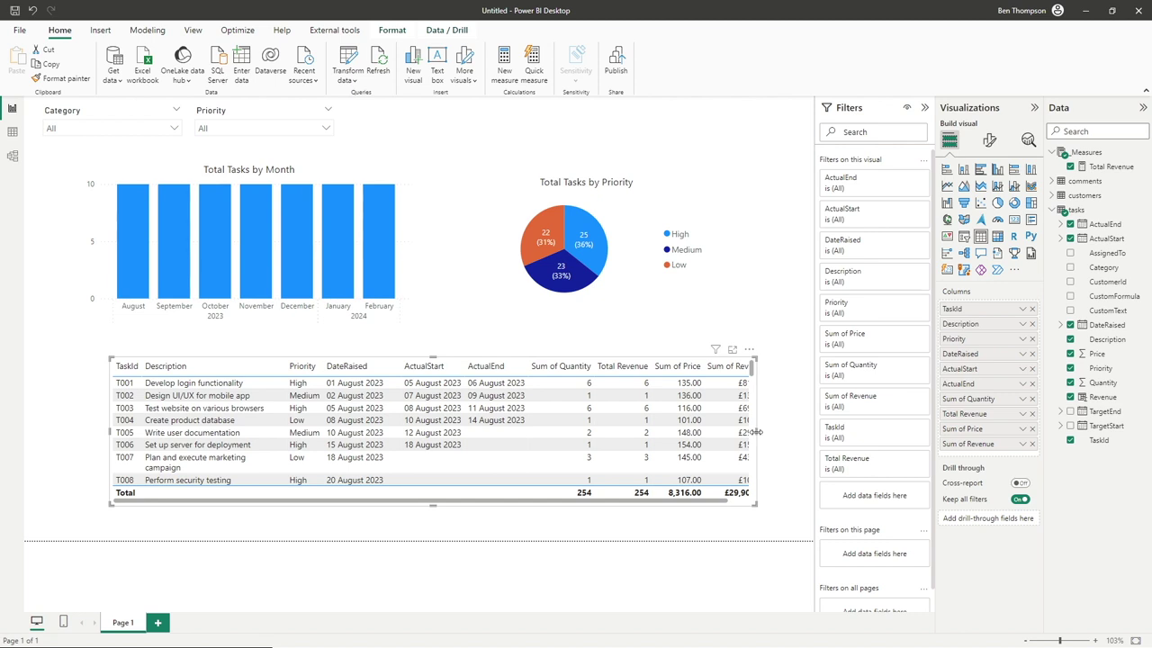
left_click_drag(756, 432, 747, 480)
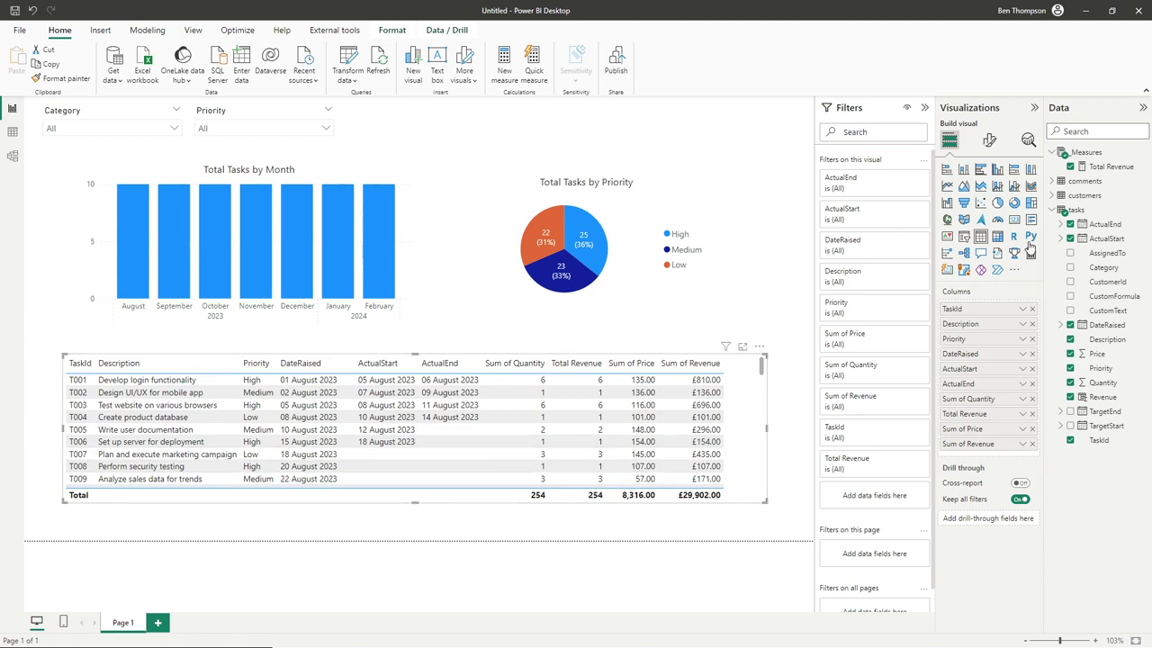
left_click(1104, 167)
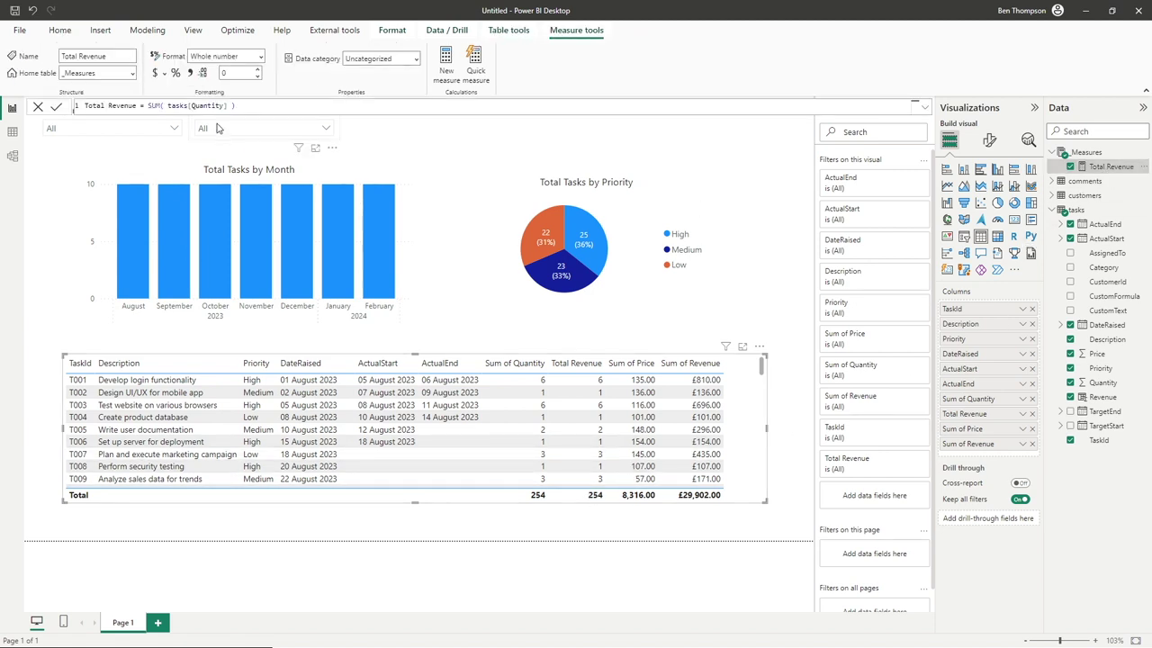
- Change the Total Revenue formula from tasks[Quantity] to tasks[Price]
left_click_drag(227, 106, 193, 107)
type("Price]")
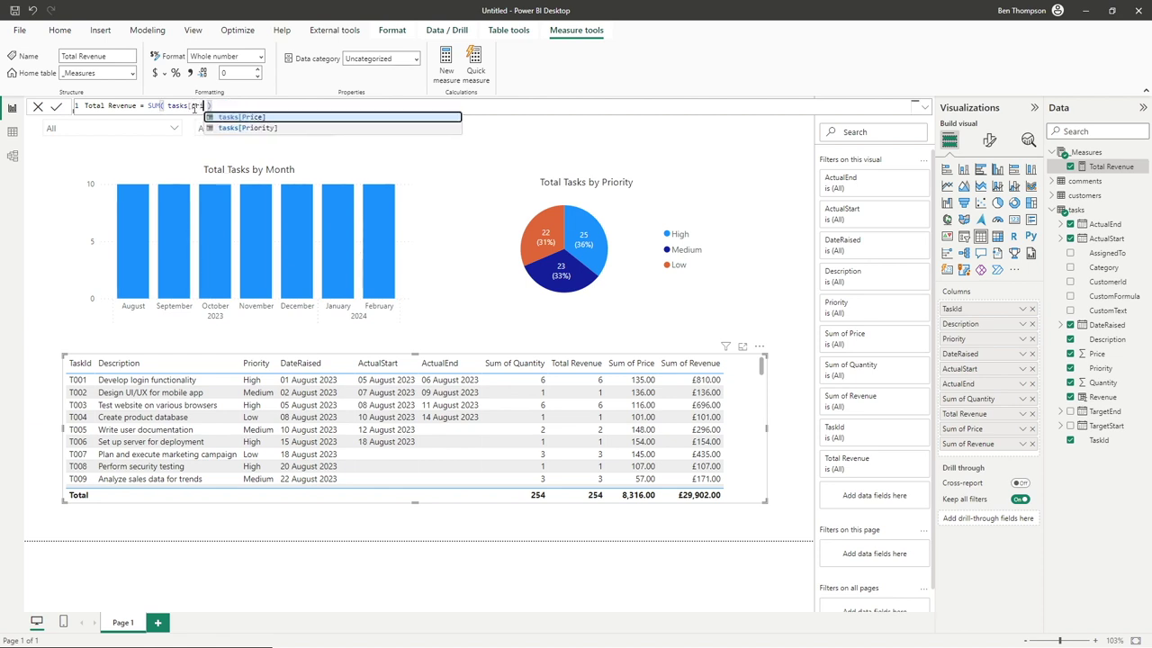
left_click(230, 105)
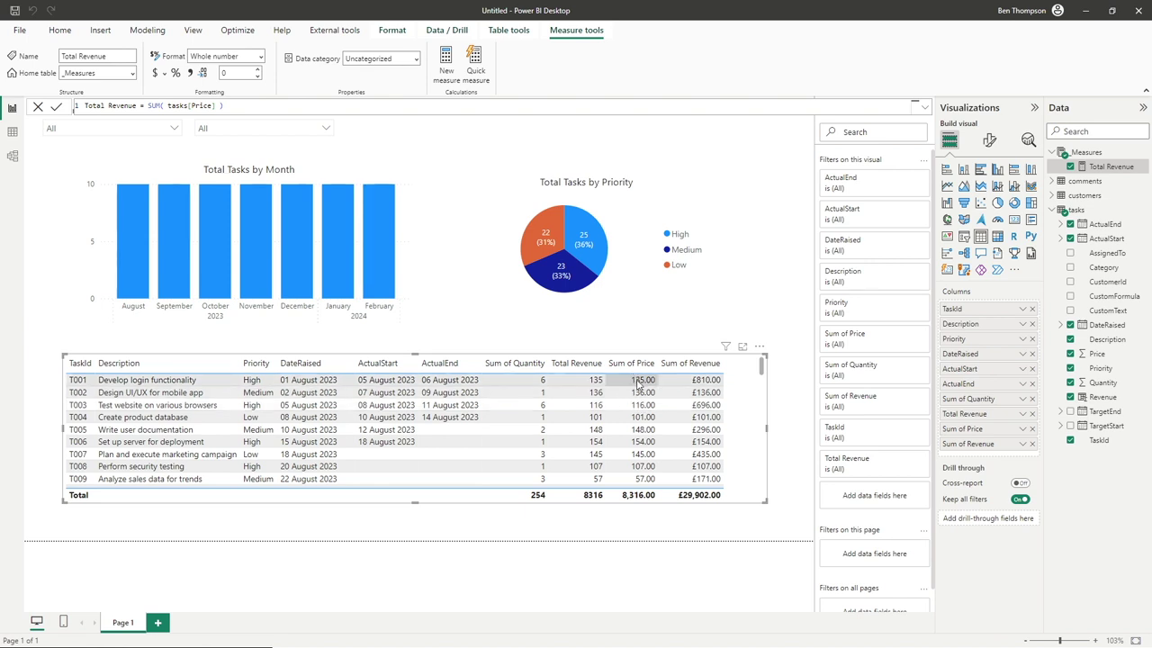
scroll(641, 413, "down", 1)
scroll(641, 413, "down", 6)
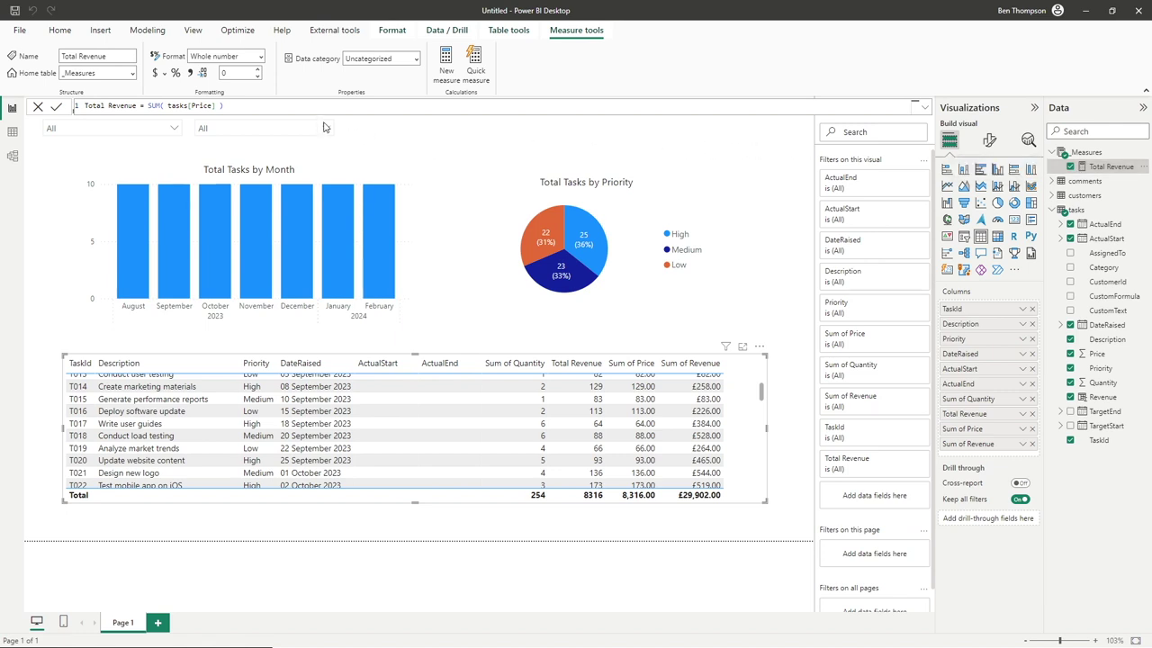
- Apply the £ English (United Kingdom) currency format to Total Revenue
left_click(163, 74)
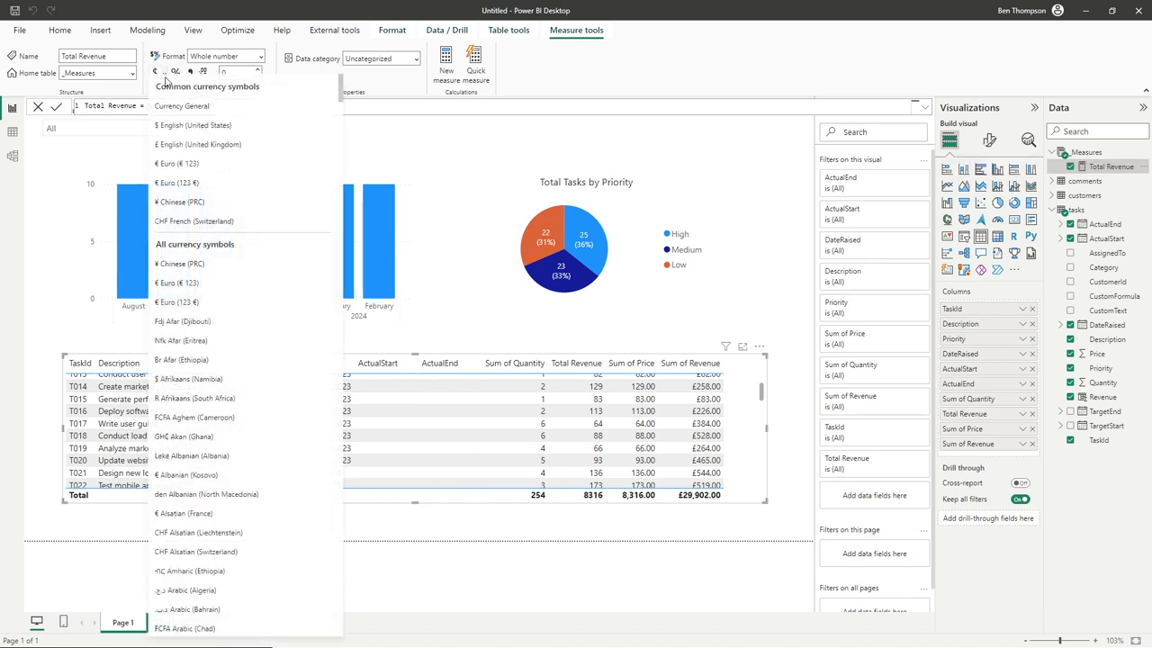
left_click(174, 151)
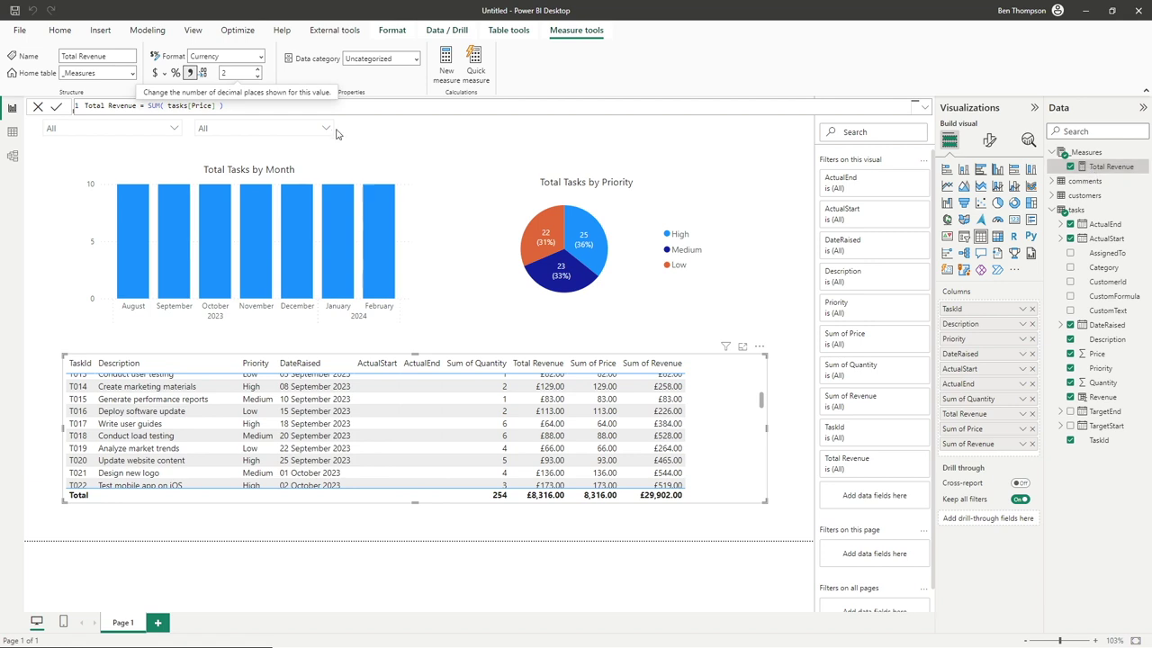
- Change Total Revenue to SUM( tasks[Quantity] ) * SUM( tasks[Price] ), totalling £2,112,264.00, and move it to the table's last column
left_click(148, 106)
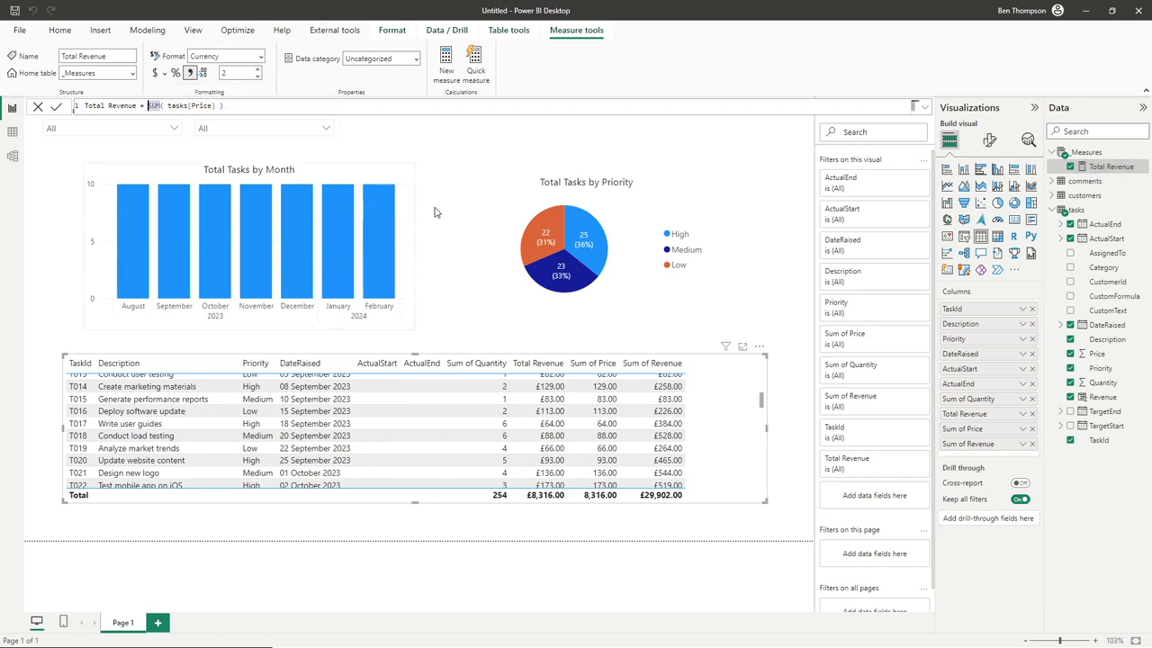
type("SUM( ")
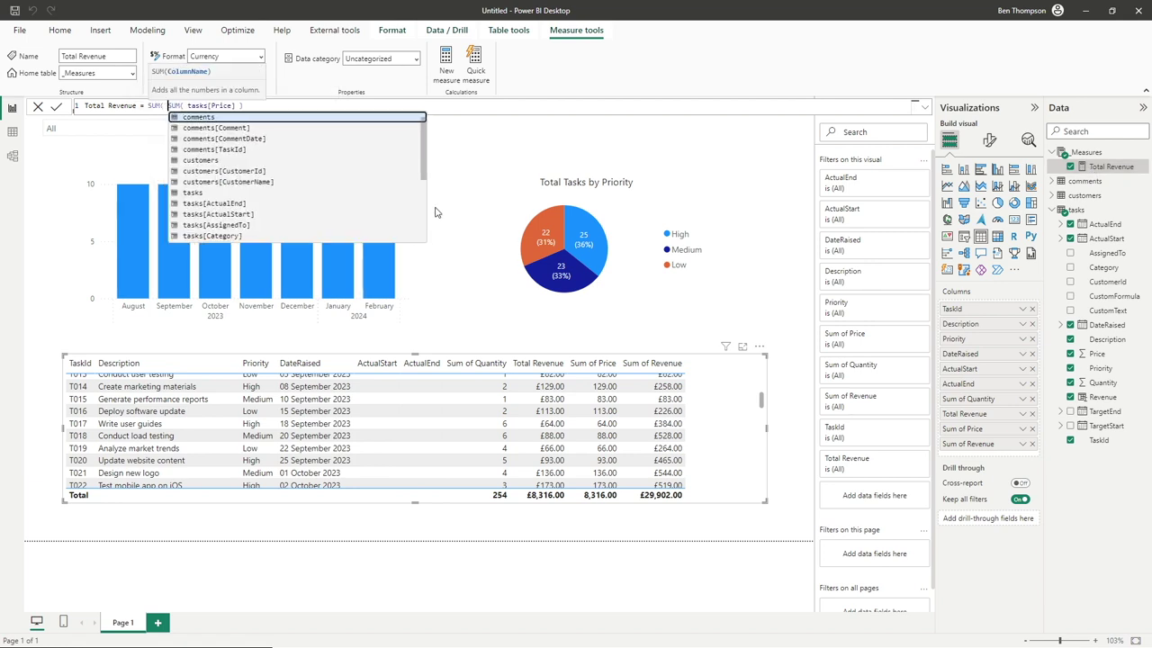
type("qua")
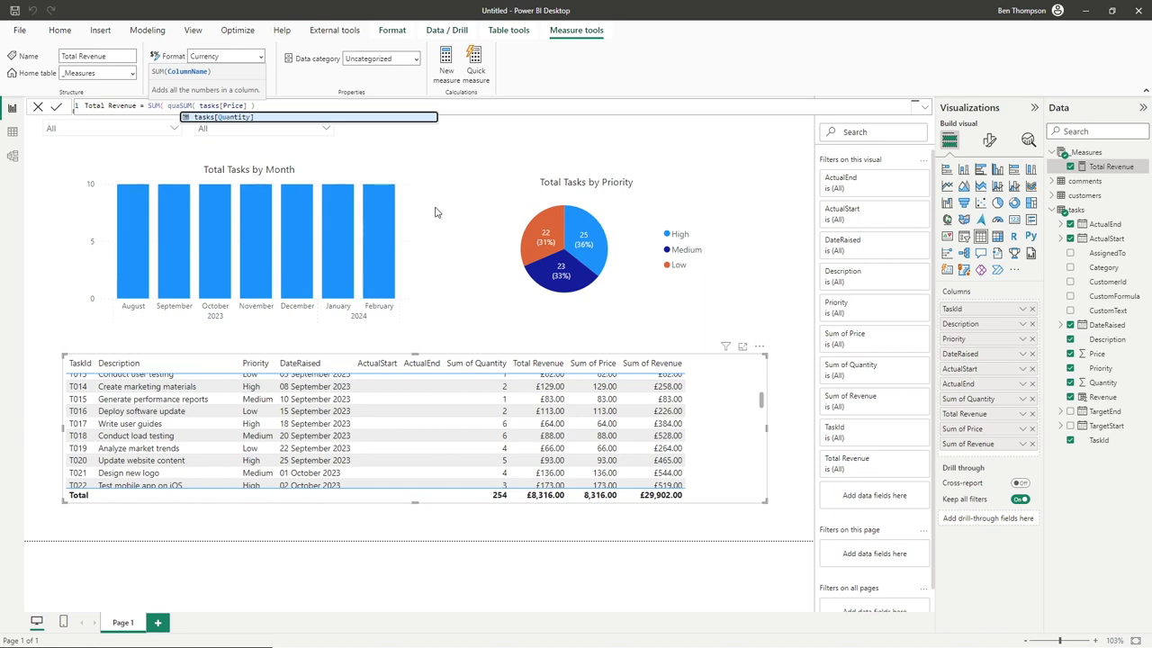
key("Tab")
type(") ")
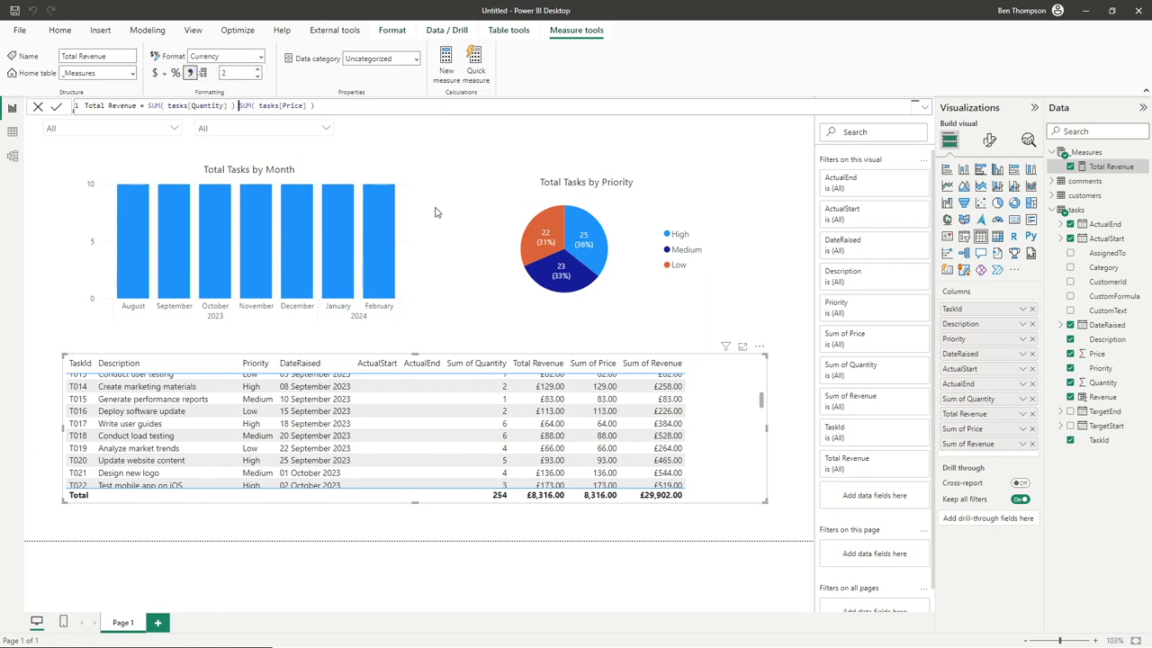
type("*")
left_click(363, 107)
left_click_drag(993, 423, 992, 454)
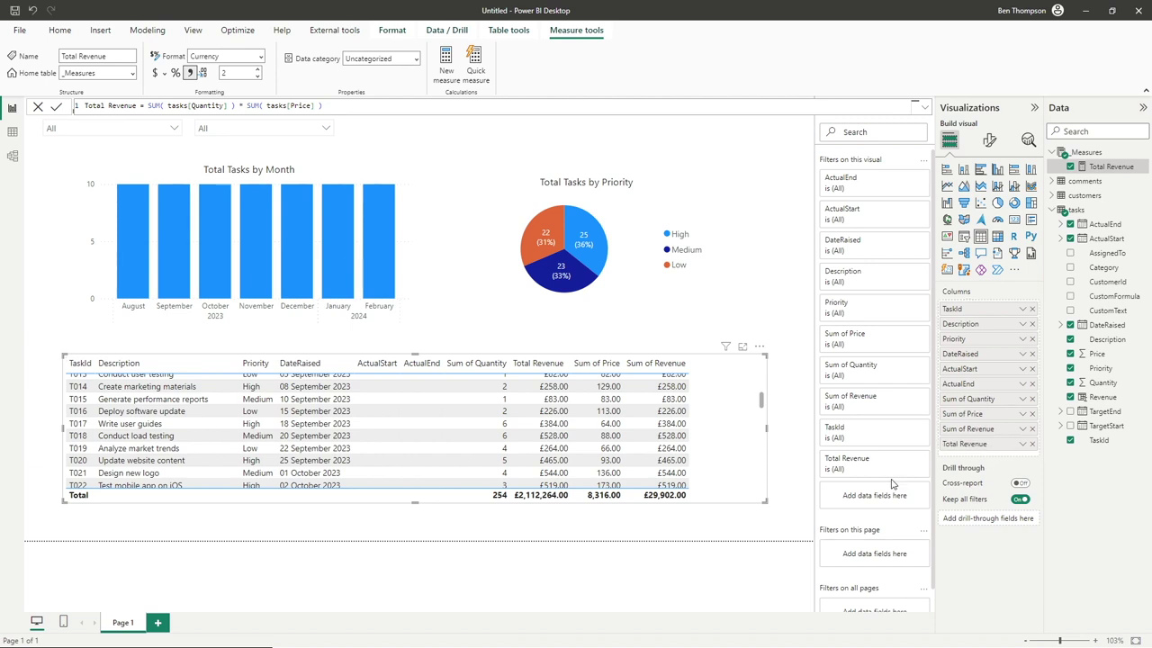
scroll(695, 459, "up", 6)
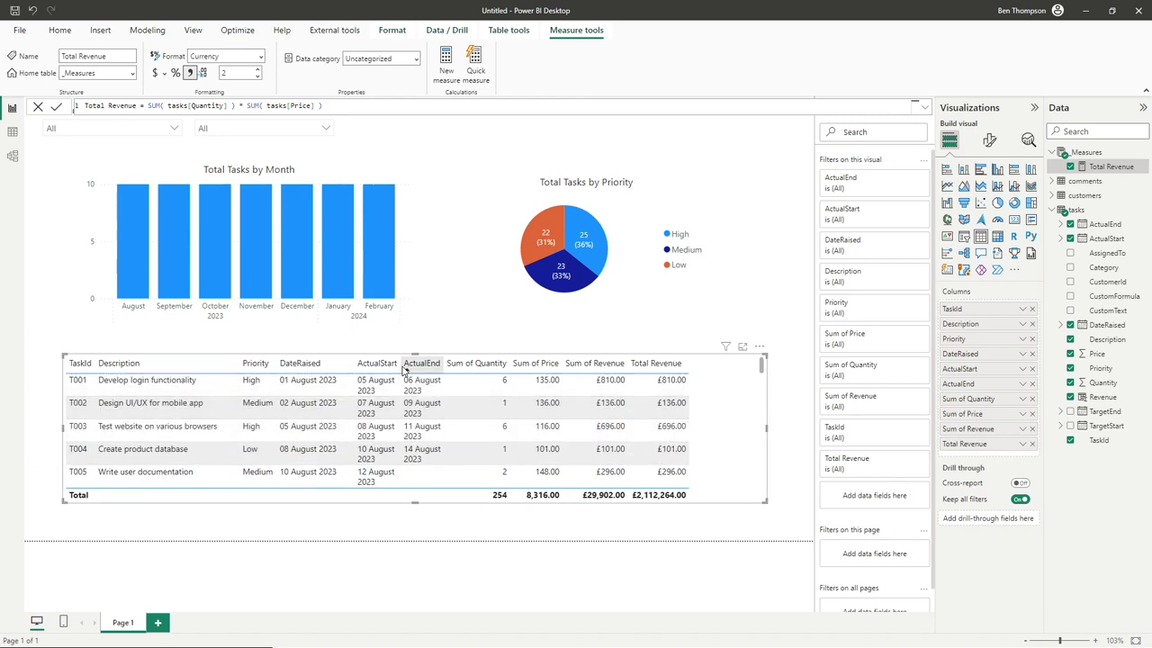
- Widen ActualStart so dates fit on one line, then select the whole Total Revenue formula in _Measures
left_click_drag(401, 364, 483, 363)
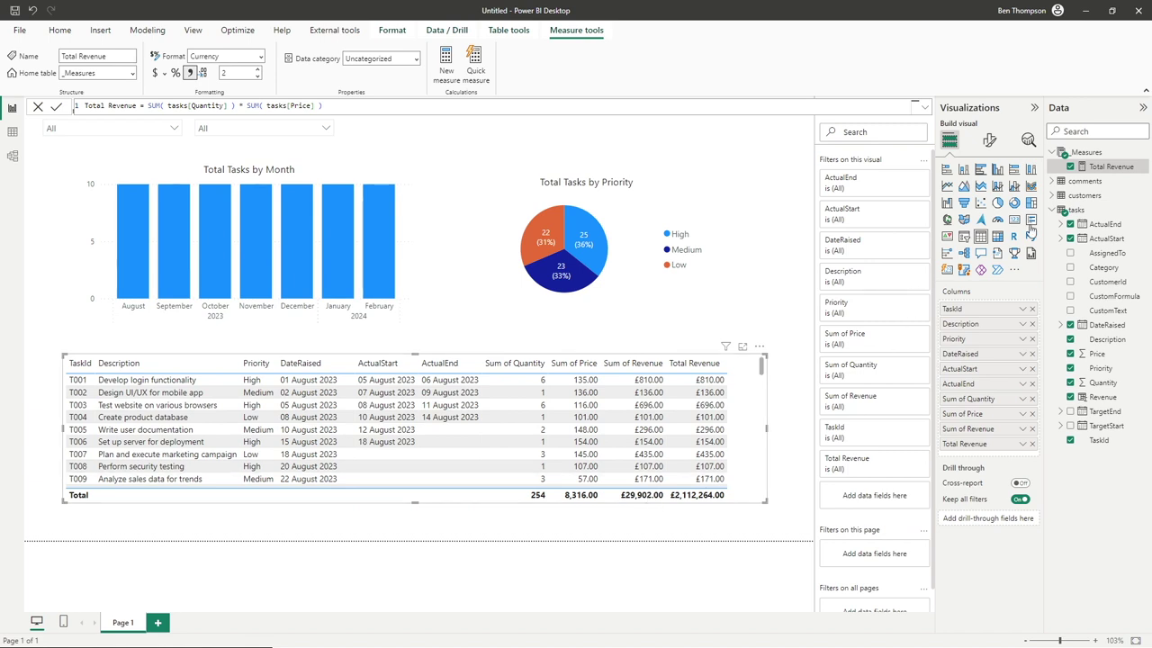
left_click(1094, 154)
left_click(1096, 168)
left_click_drag(148, 107, 367, 106)
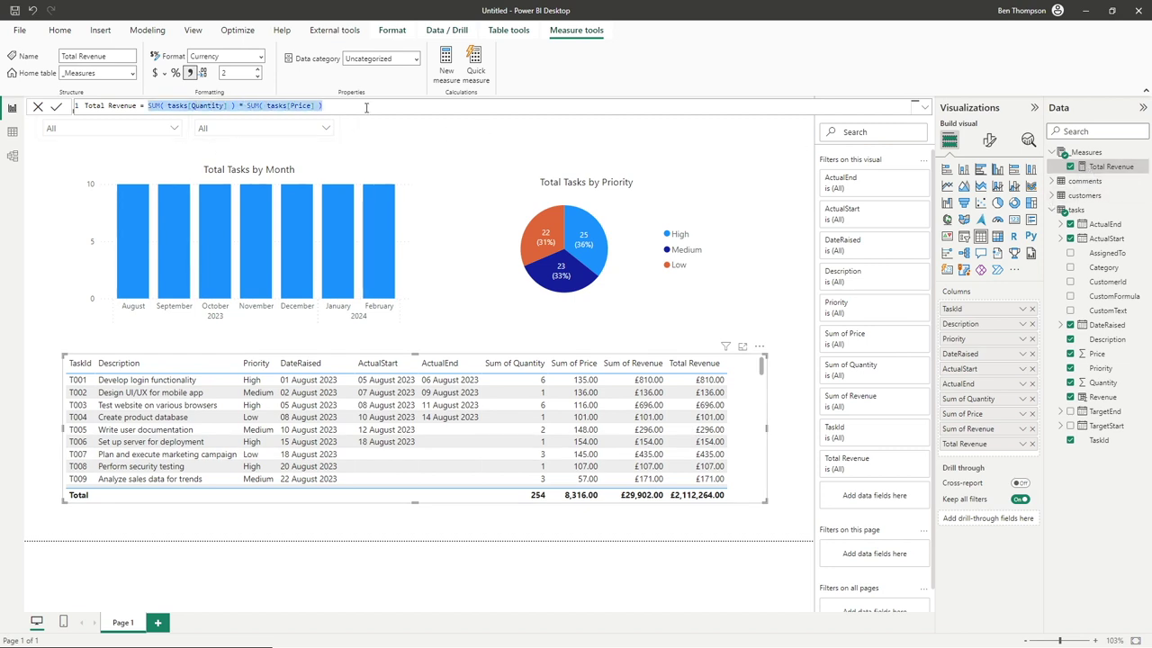
- Replace the formula with SUM( tasks[Revenue] ) so the table total reads £29,902.00
type("SUM(")
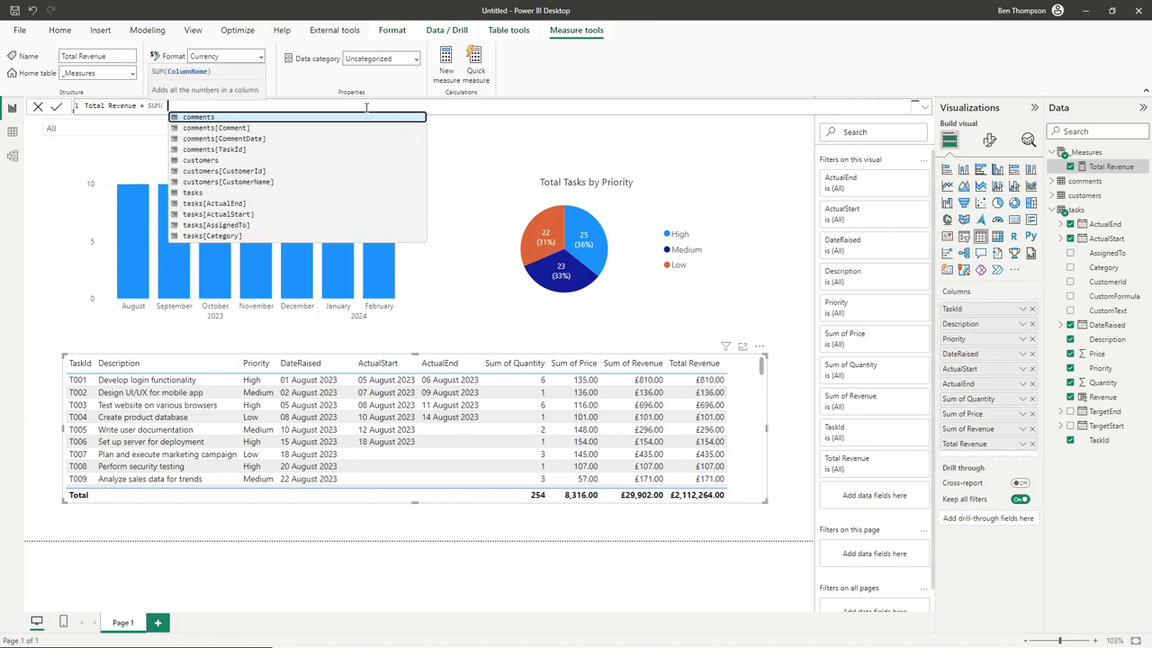
type(" tot")
key("BackSpace")
key("BackSpace")
key("BackSpace")
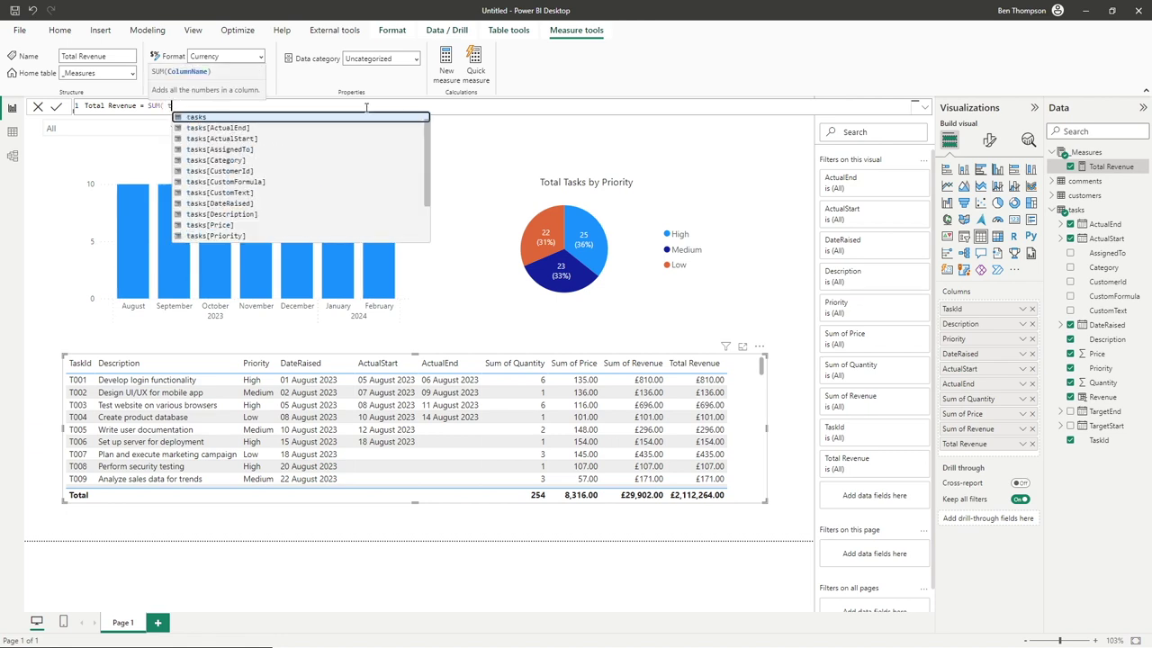
type("re")
key("Tab")
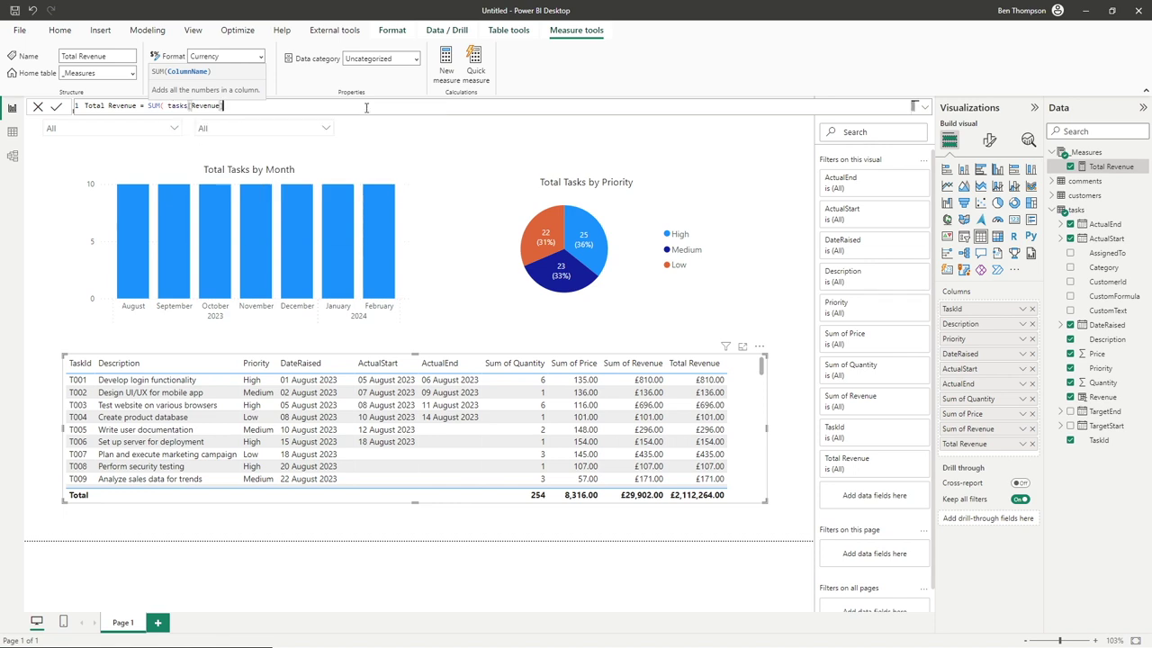
type(")")
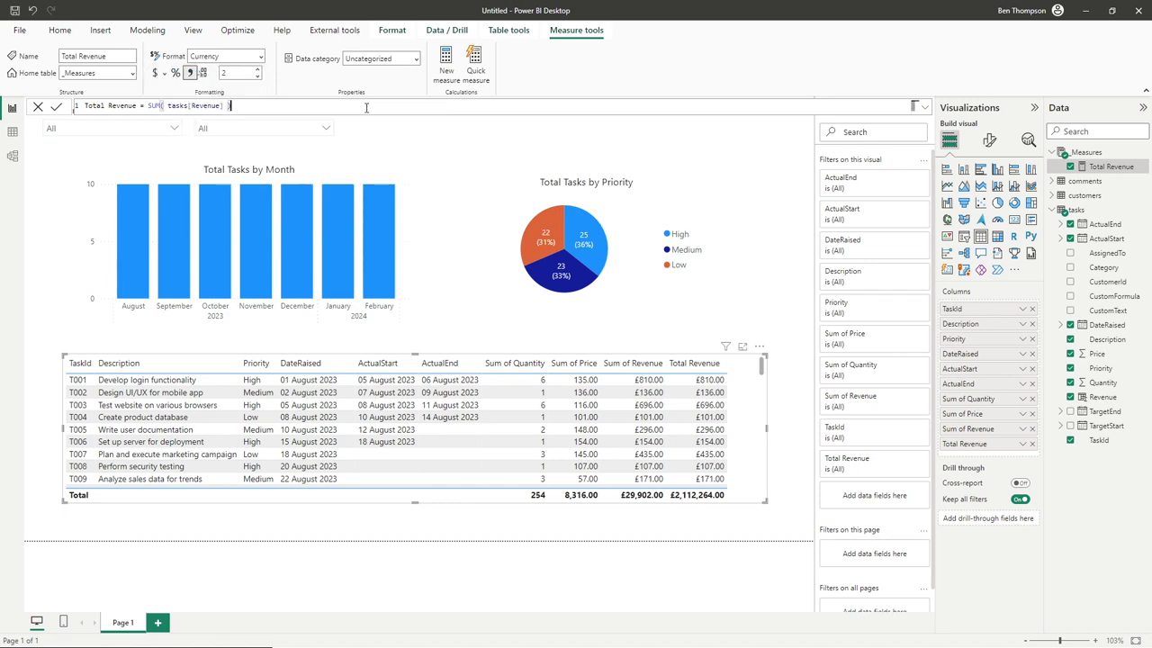
key("Return")
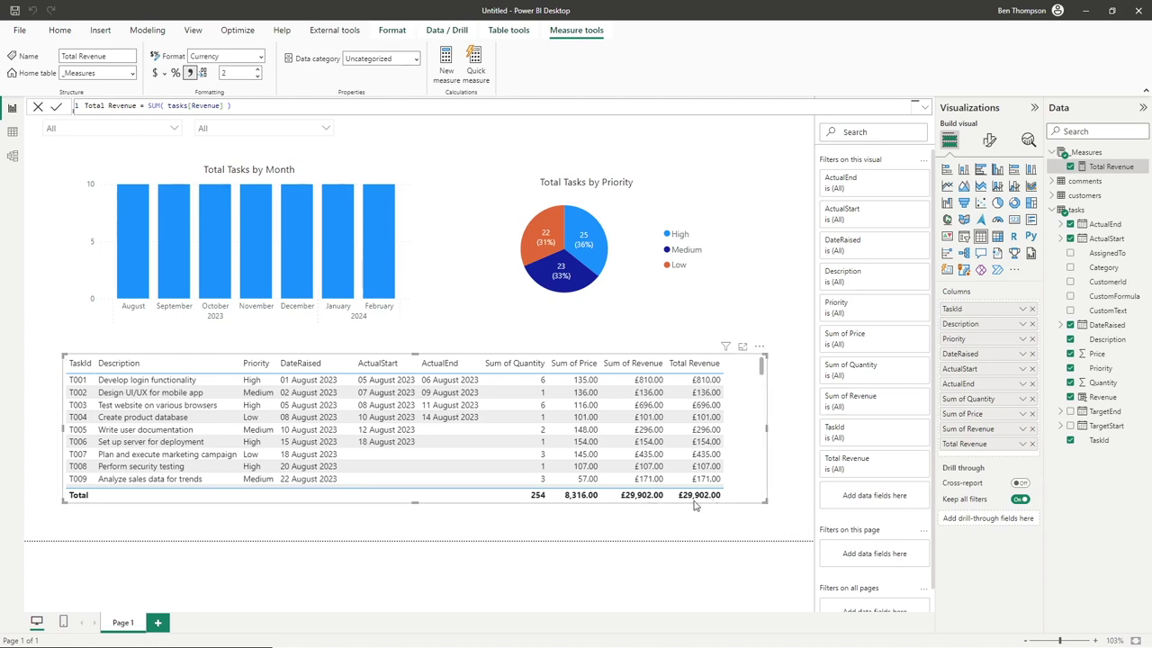
left_click(792, 426)
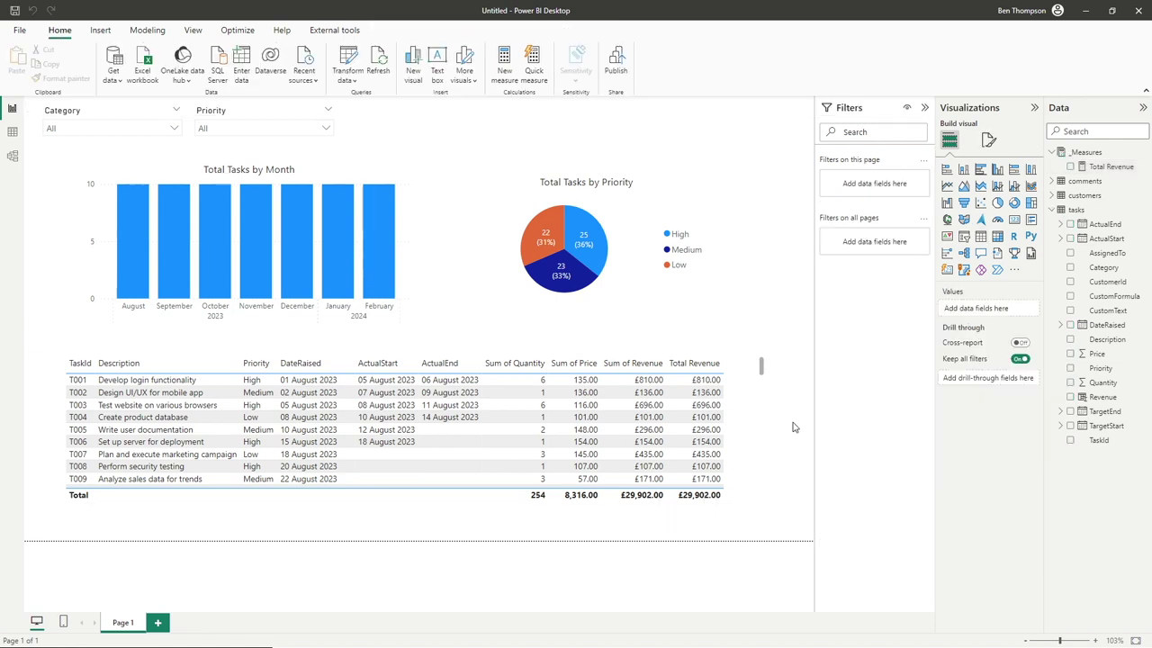
- Select the task table visual to show its fields and filters
left_click(748, 430)
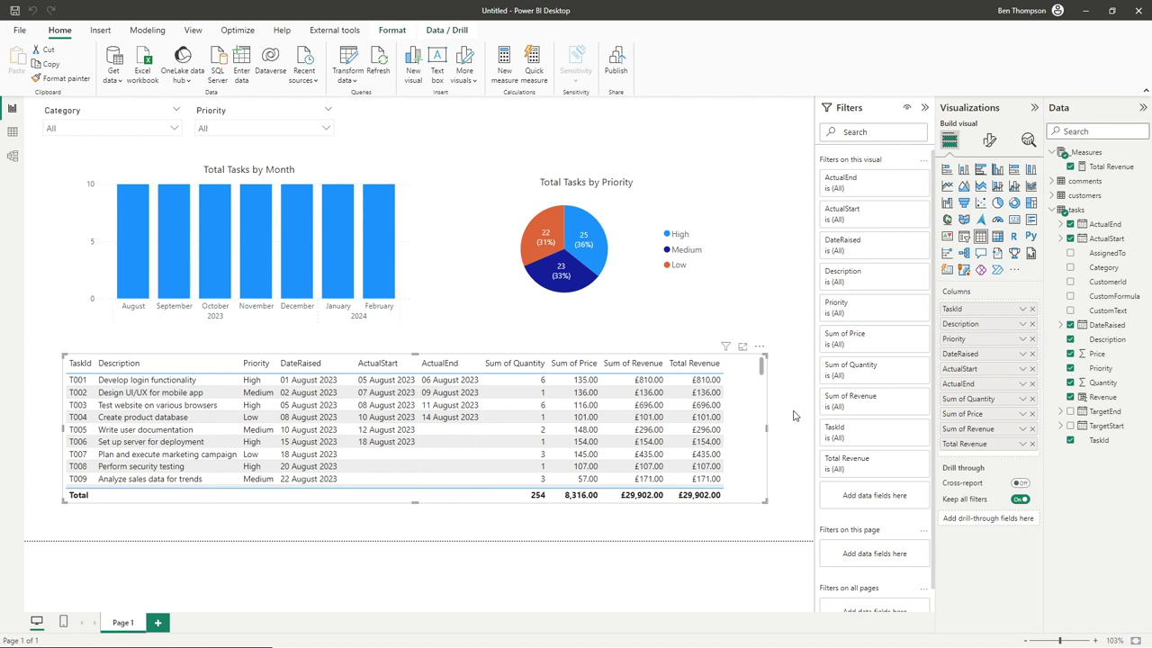